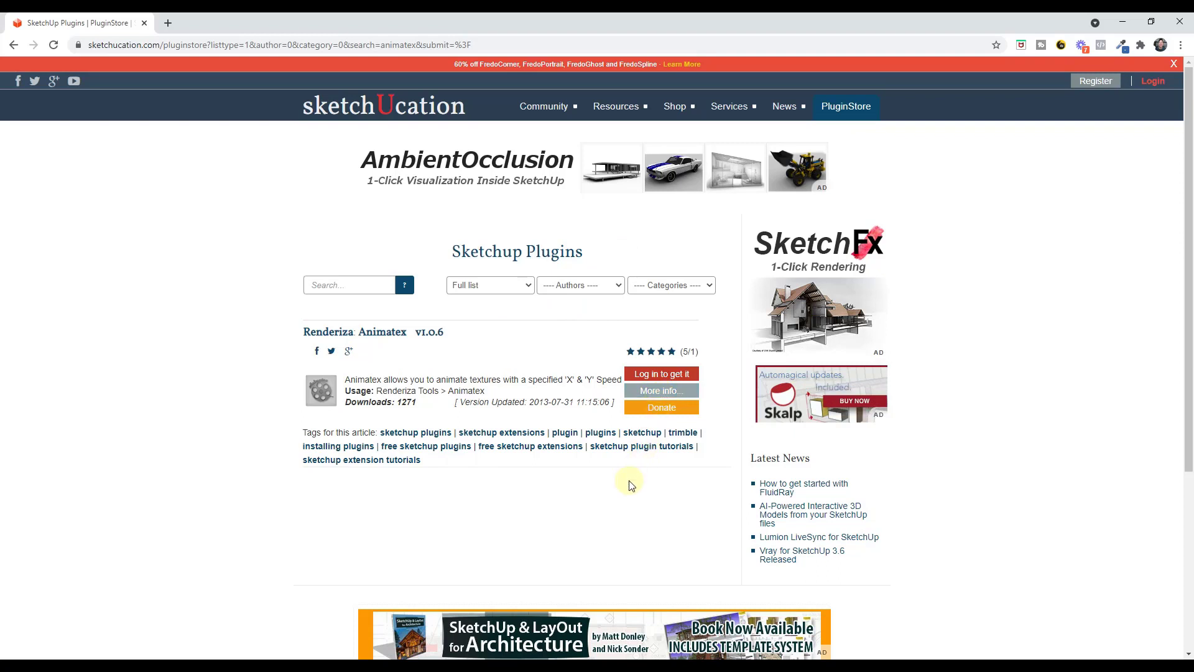
# Highlight the Animatex plugin's 'Version Updated' date on Sketchucation, then clear the highlight
pyautogui.moveTo(460, 401); pyautogui.dragTo(582, 403)
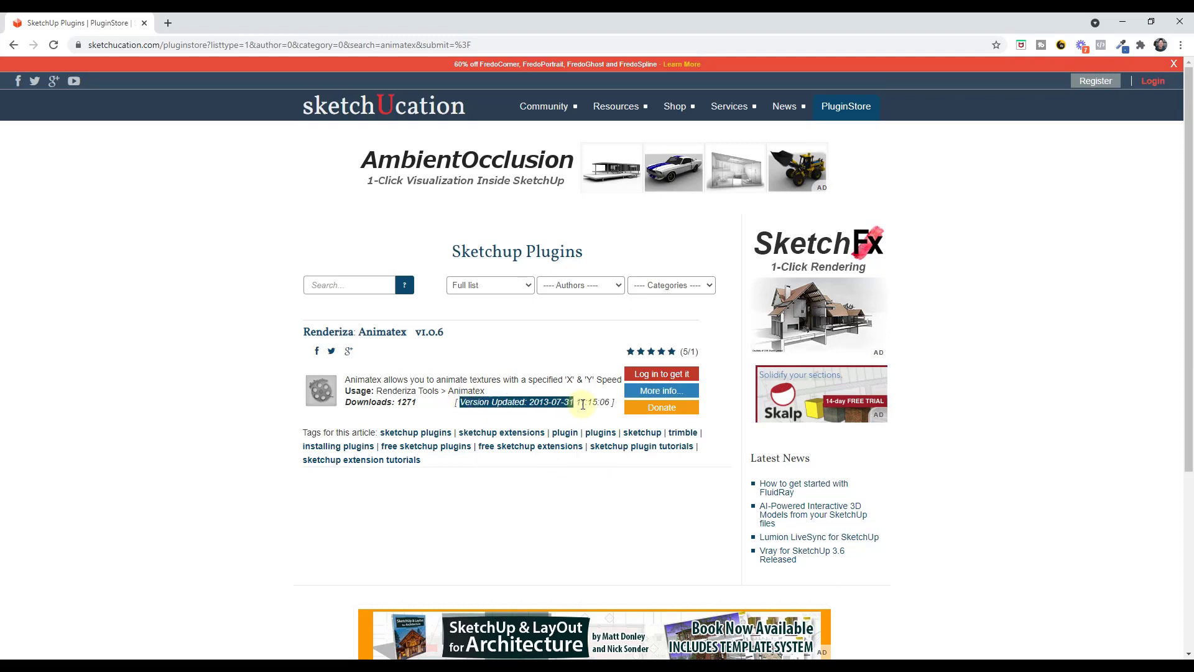
pyautogui.click(553, 416)
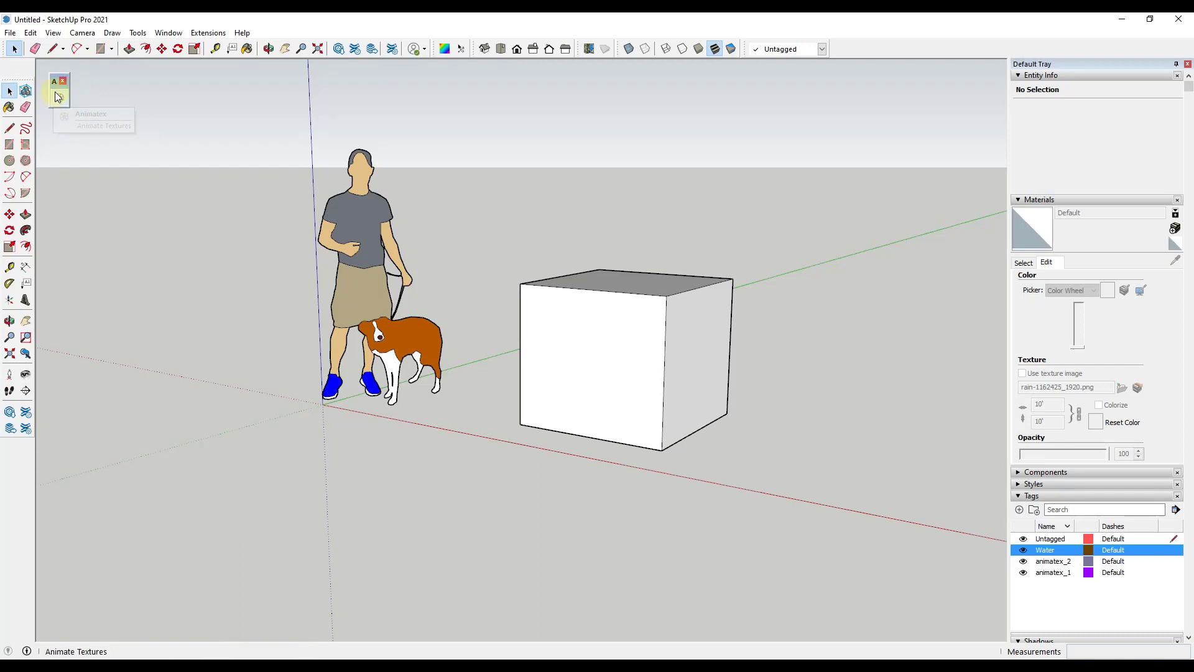
# Open the Animatex v.1.0.6 panel and scroll down to its Close button
pyautogui.click(62, 97)
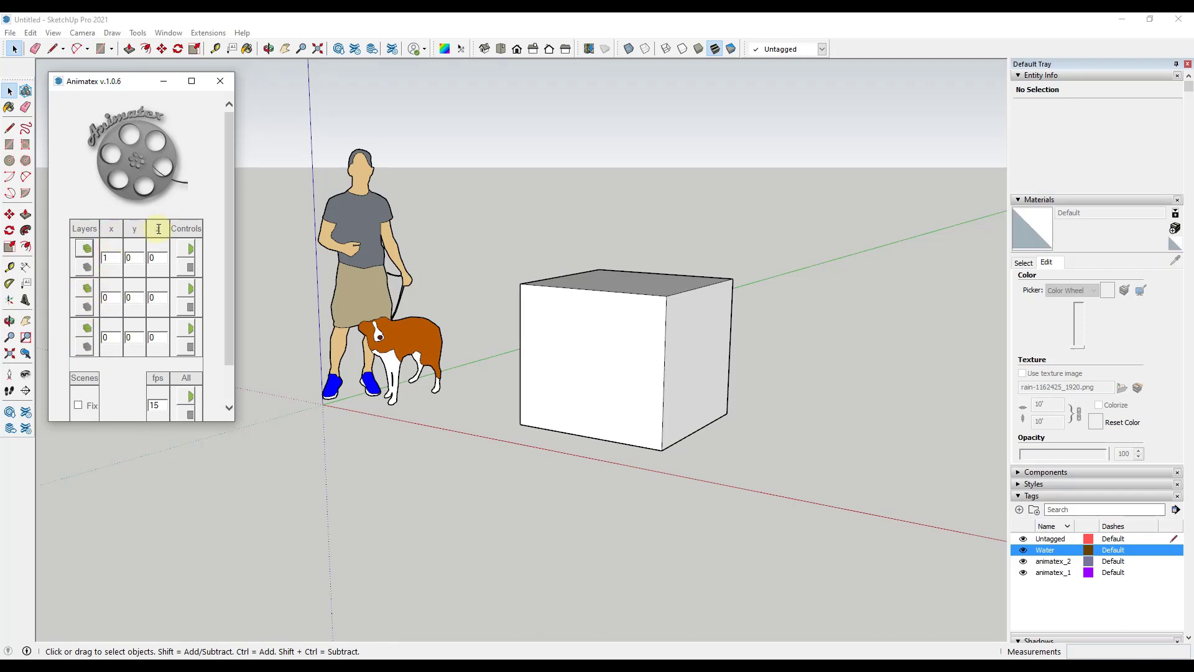
pyautogui.scroll(-1, 160, 237)
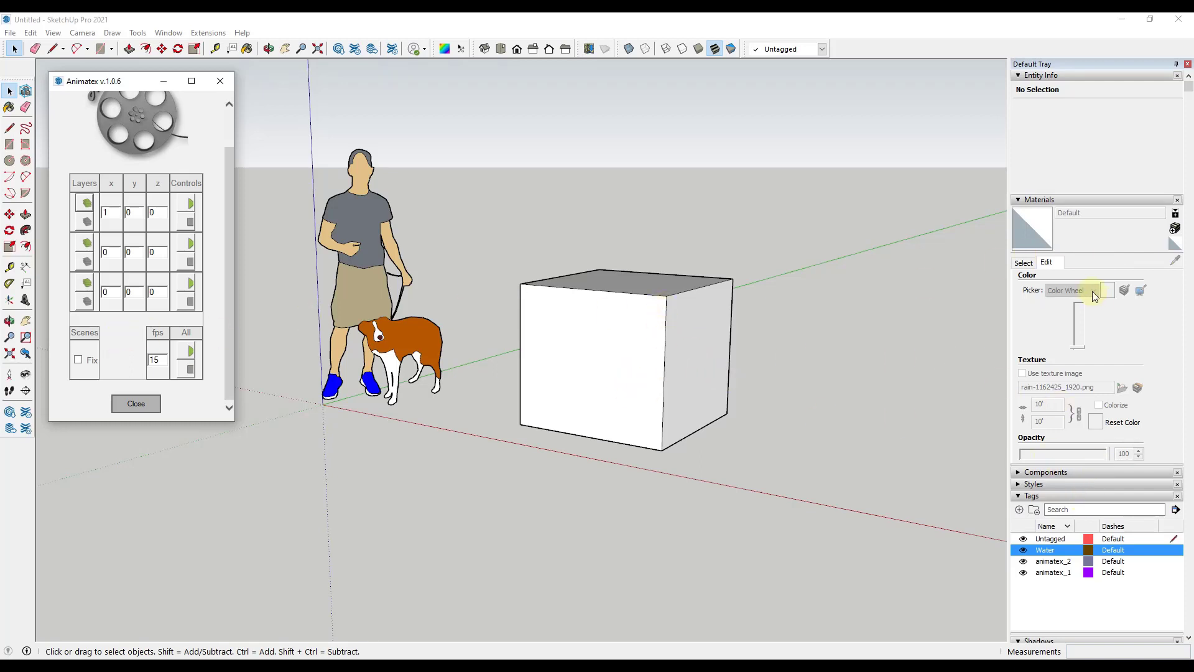
# Choose the Wood Fence material from the Landscaping, Fencing and Vegetation collection
pyautogui.click(1024, 264)
pyautogui.click(1085, 280)
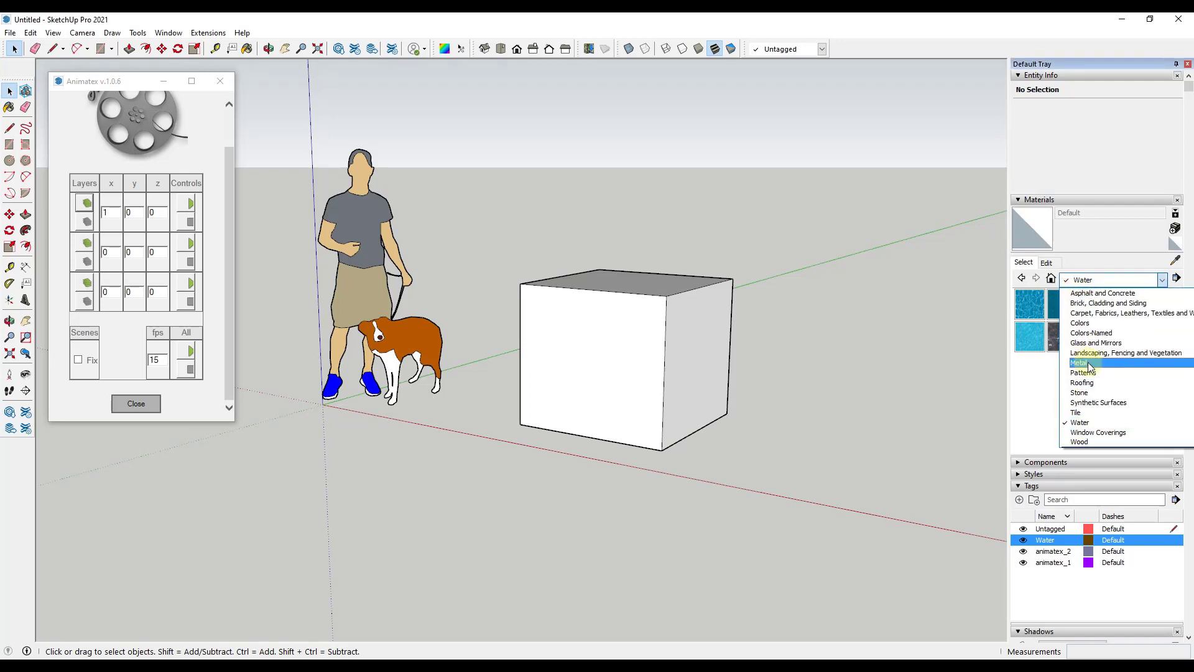
pyautogui.click(1093, 352)
pyautogui.scroll(-3, 1099, 399)
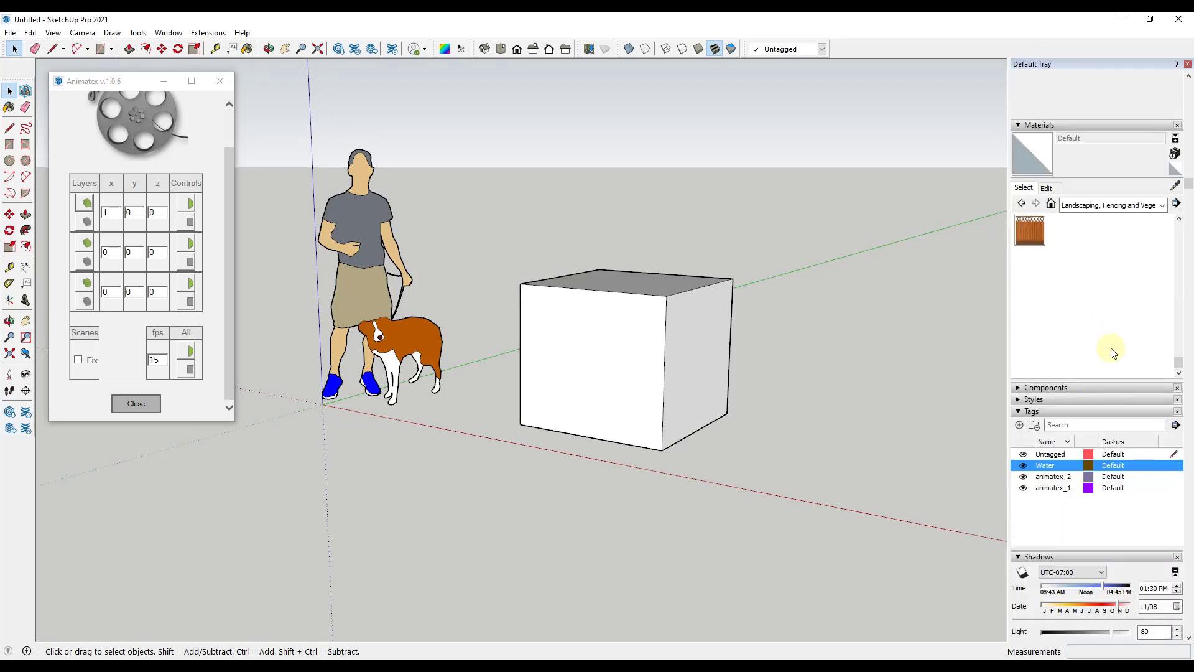
pyautogui.scroll(1, 1112, 346)
pyautogui.click(1125, 275)
# Paint the box's front and right faces with Wood Fence
pyautogui.click(618, 334)
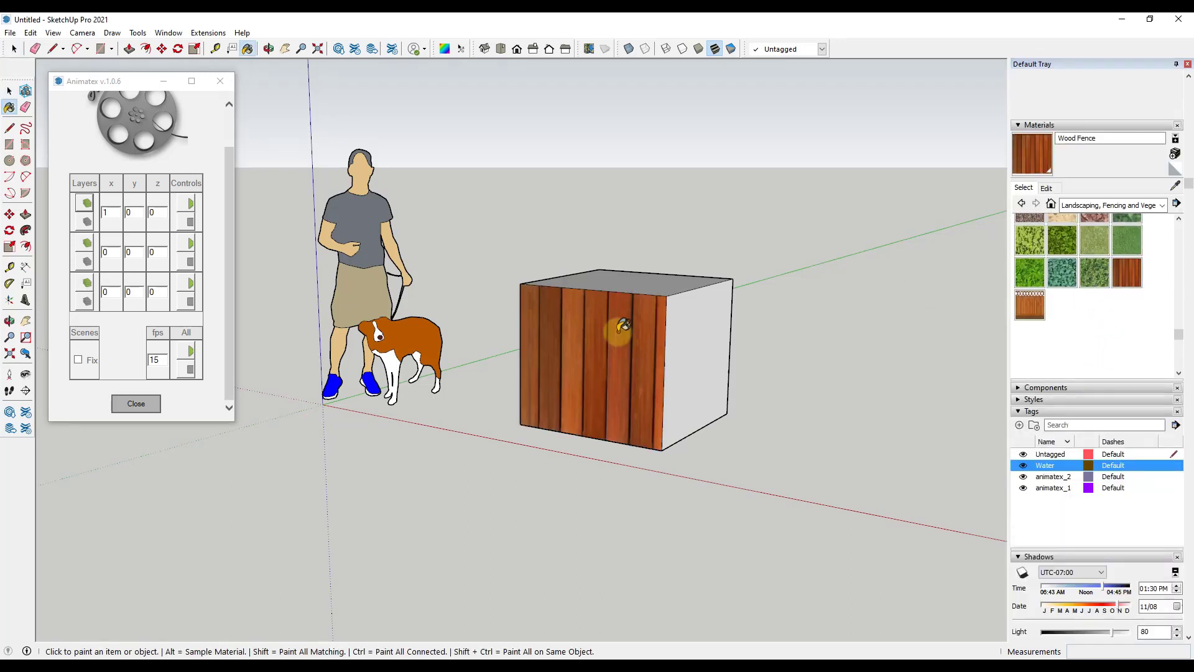
pyautogui.click(709, 322)
pyautogui.press('space')
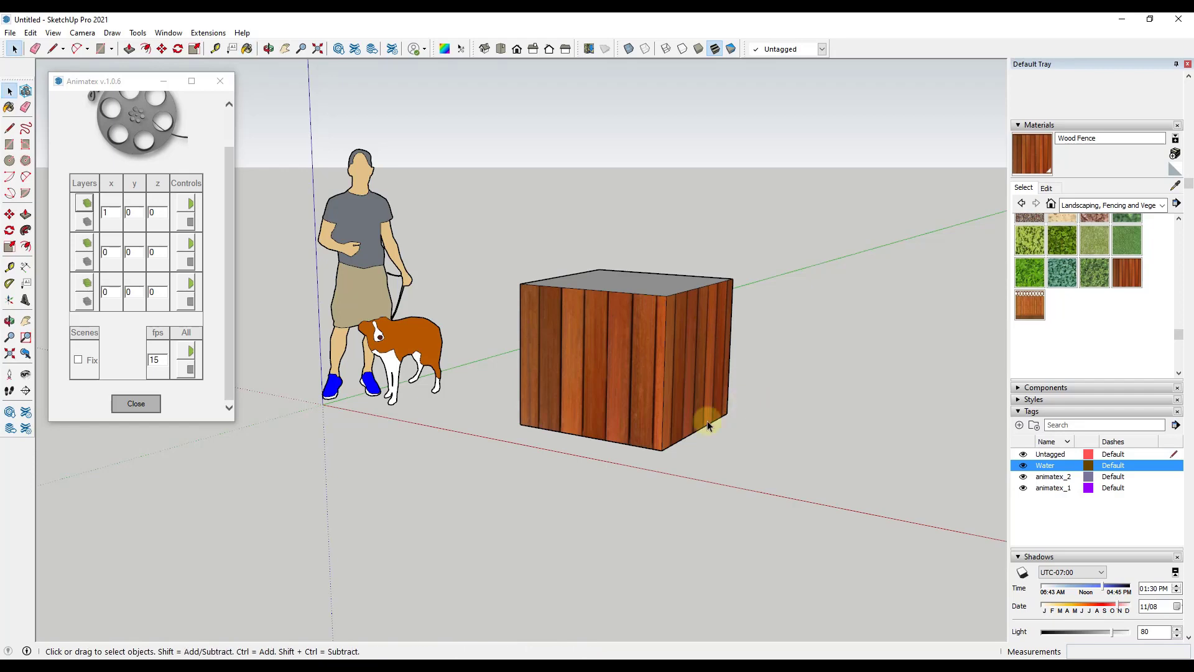
pyautogui.scroll(2, 684, 362)
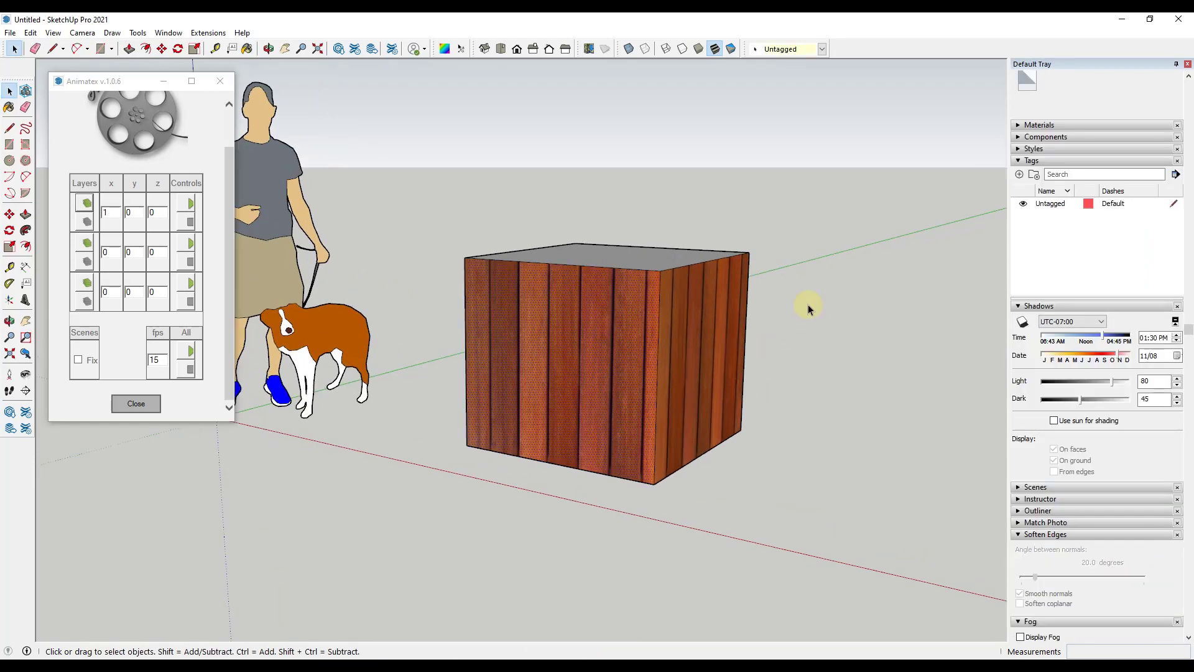
pyautogui.moveTo(764, 296); pyautogui.dragTo(743, 300, button='middle')
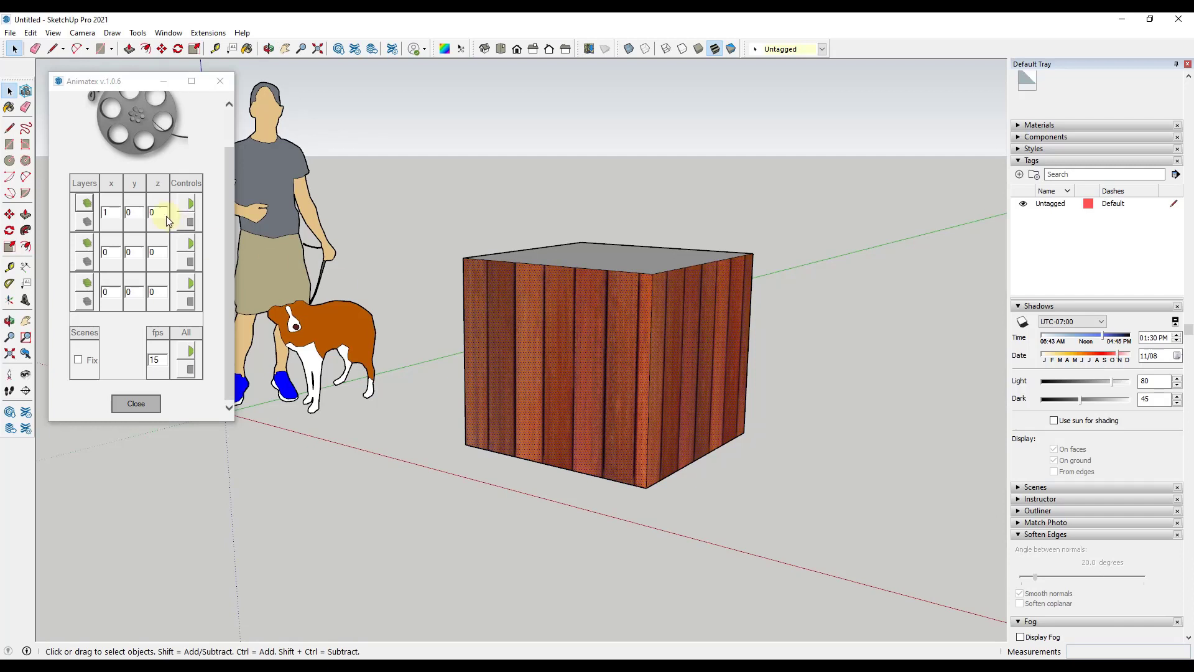
# Assign the wood box to a new animatex_1 tag and toggle its sideways texture animation
pyautogui.click(86, 205)
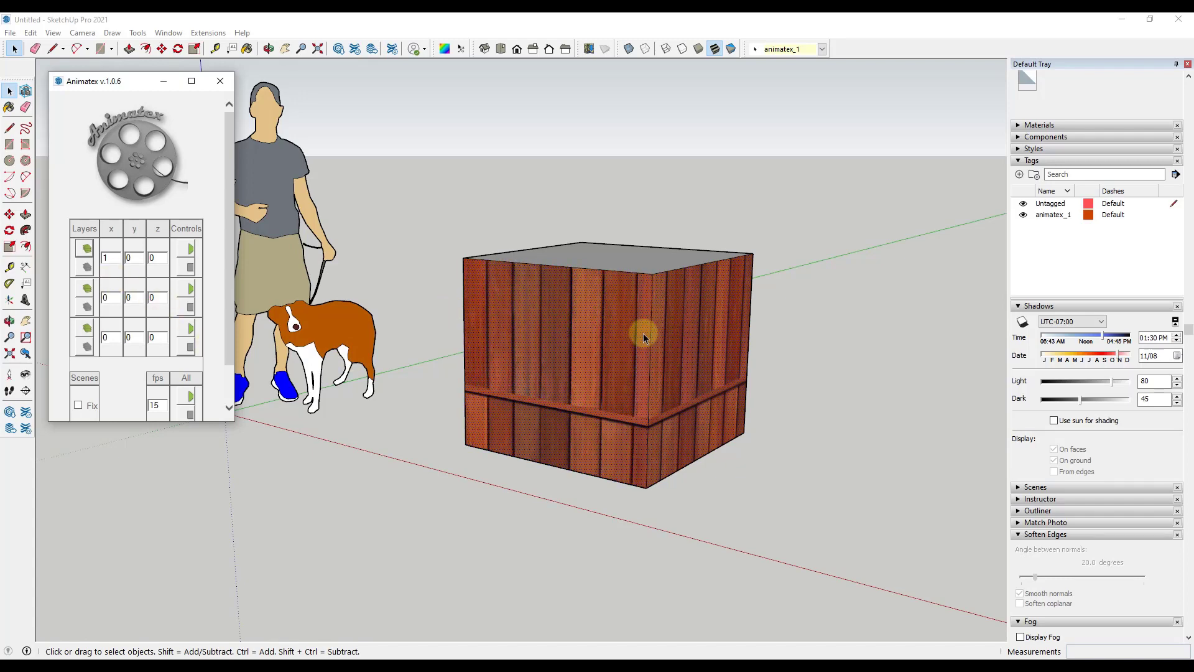
pyautogui.click(188, 271)
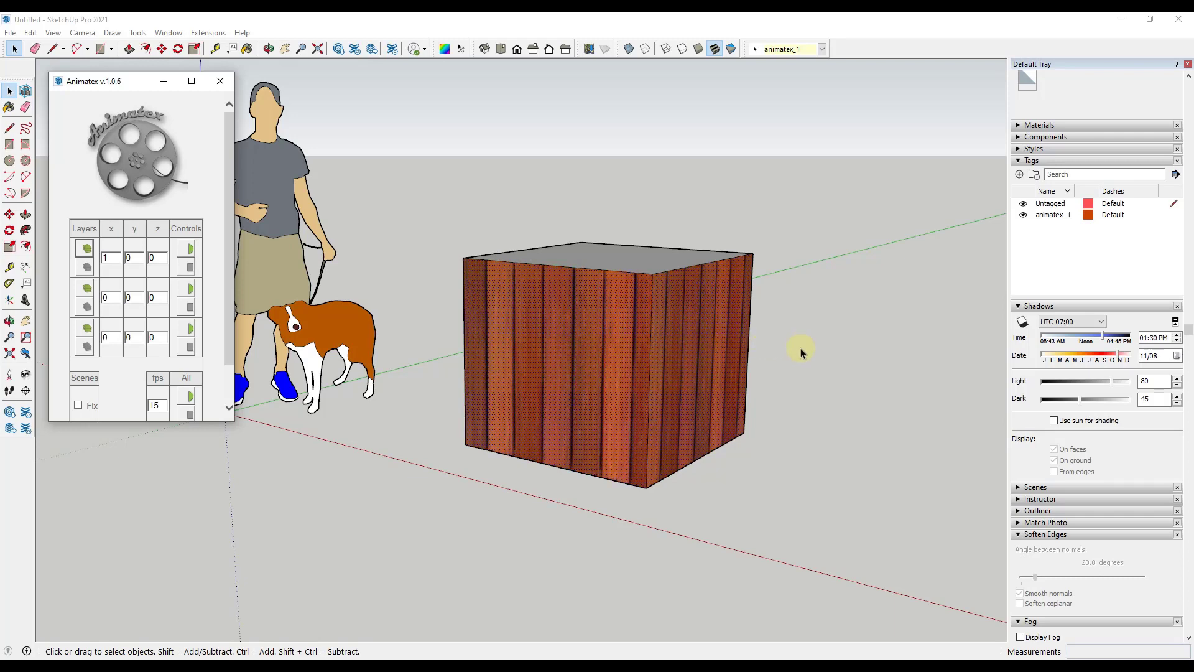
# Try row 1 speeds: y 1, x 2, then x back to 1 and z 1
pyautogui.doubleClick(132, 257)
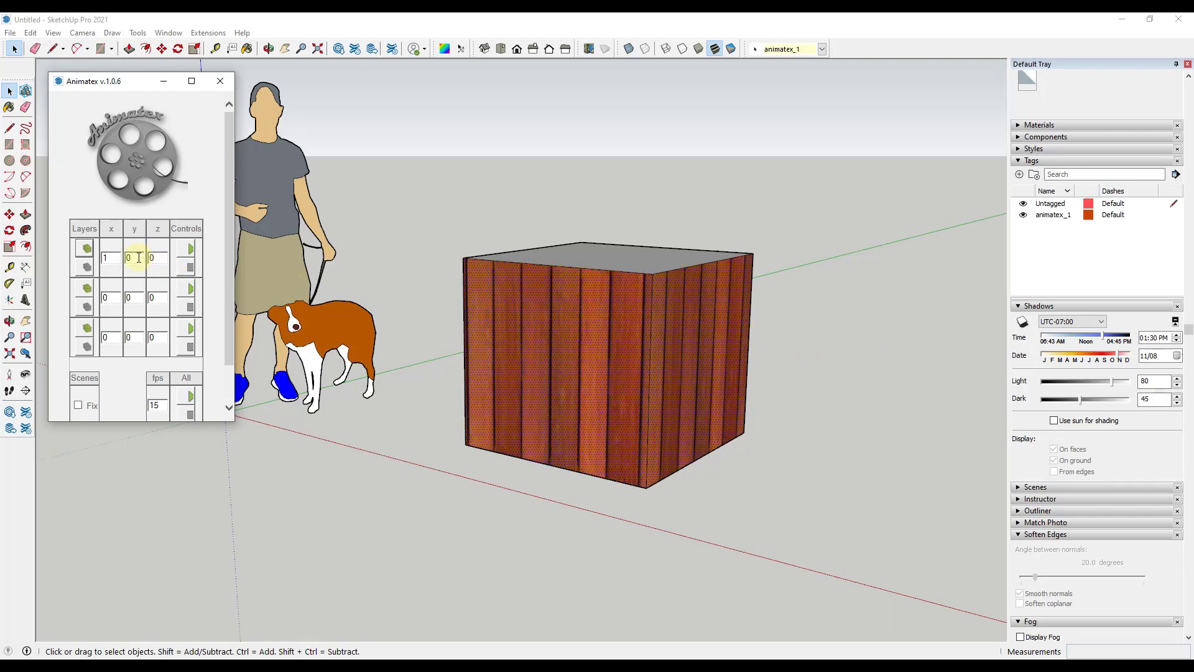
pyautogui.write('1')
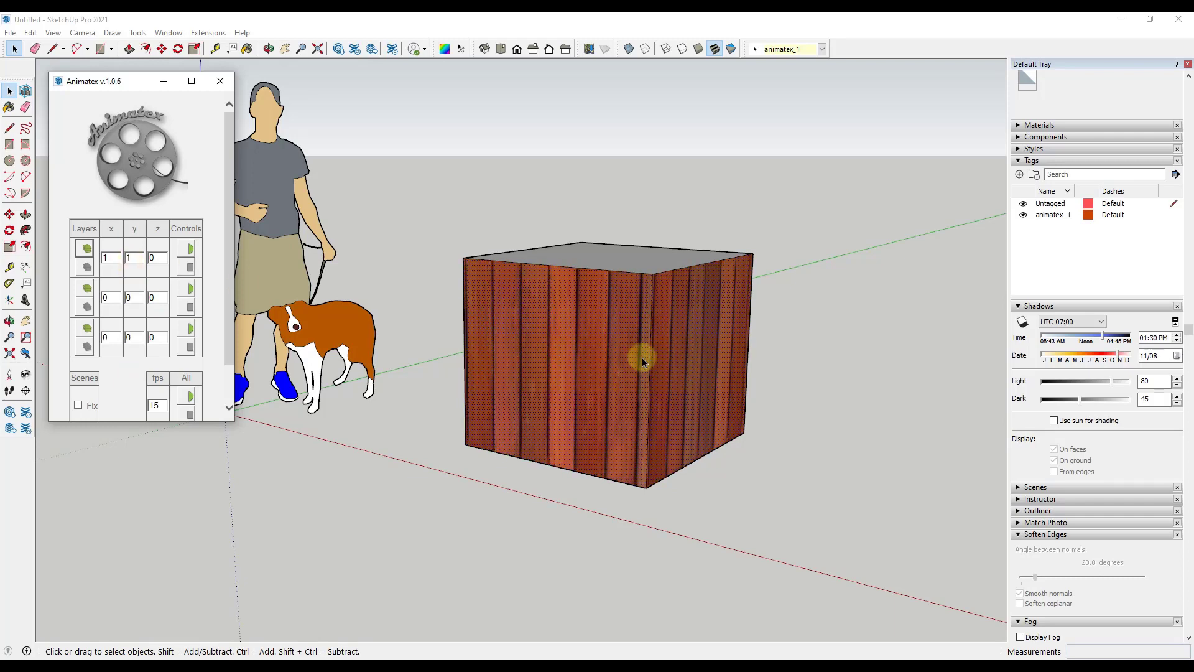
pyautogui.doubleClick(112, 256)
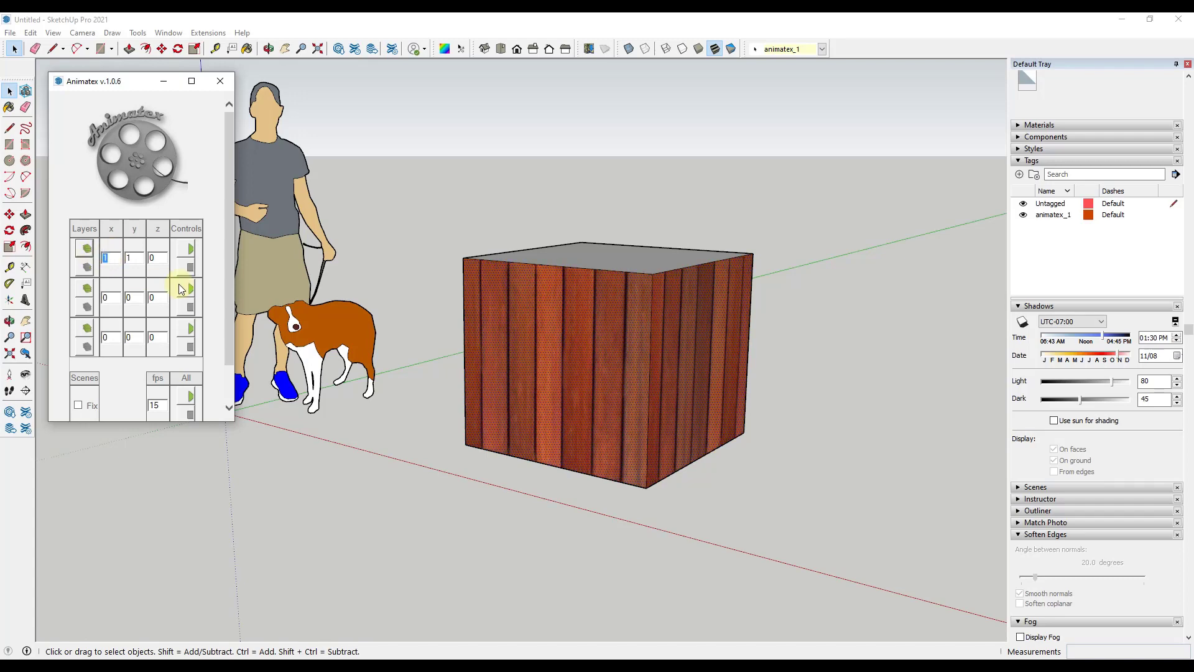
pyautogui.write('2')
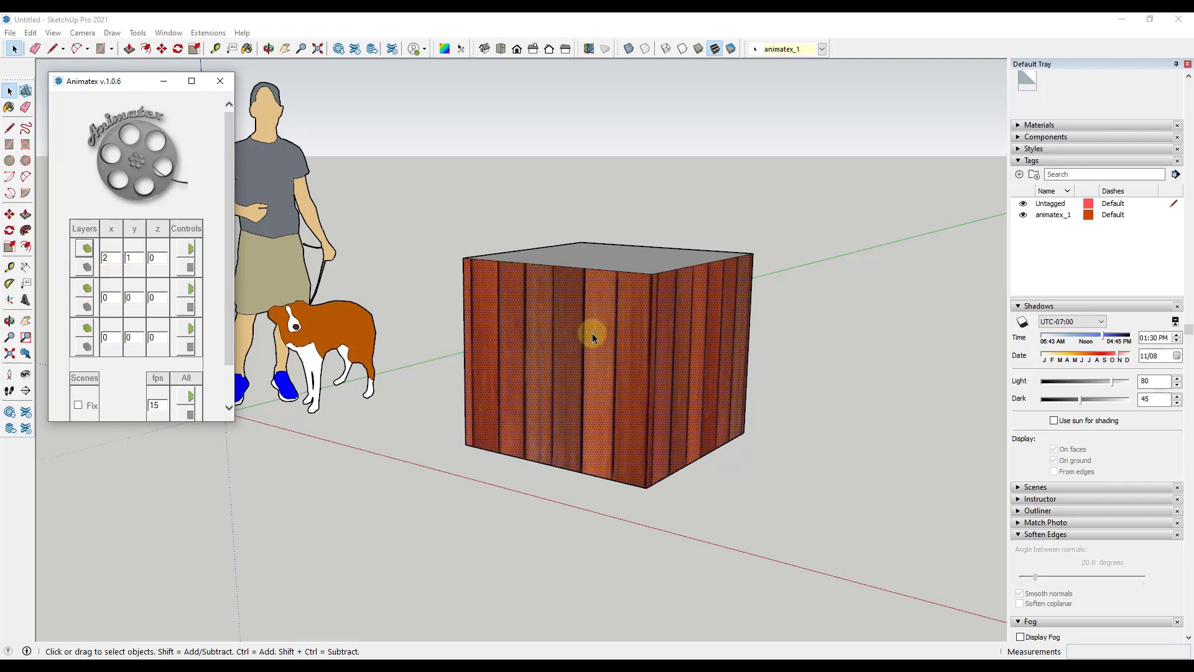
pyautogui.doubleClick(112, 260)
pyautogui.write('1')
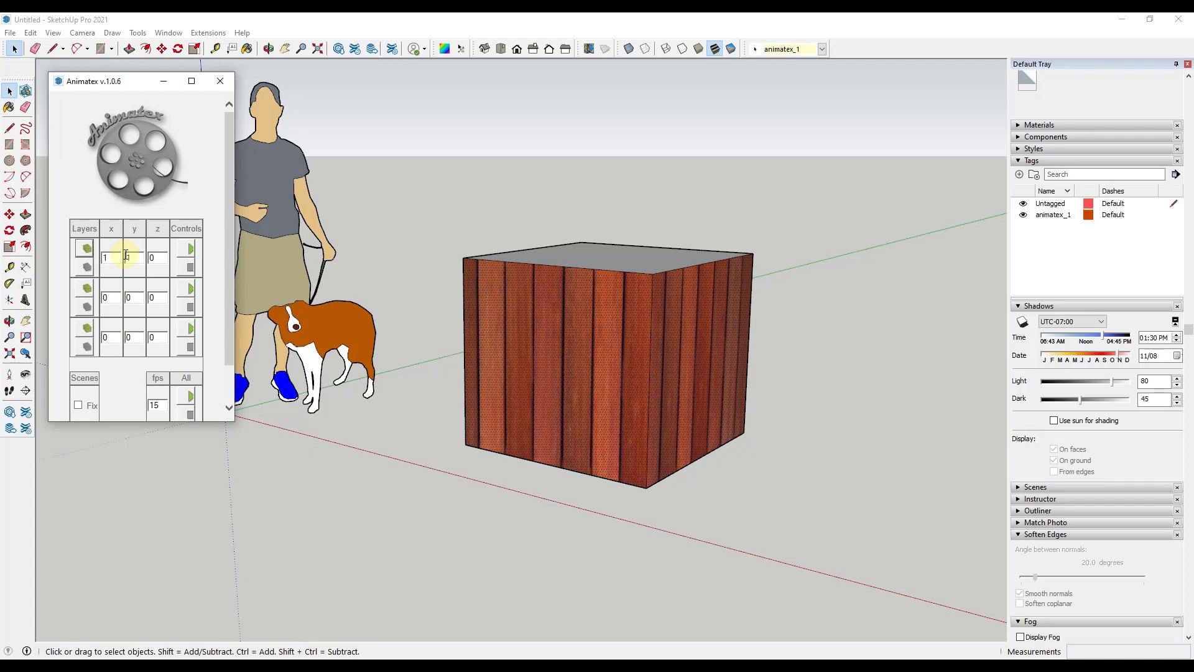
pyautogui.doubleClick(156, 257)
pyautogui.write('1')
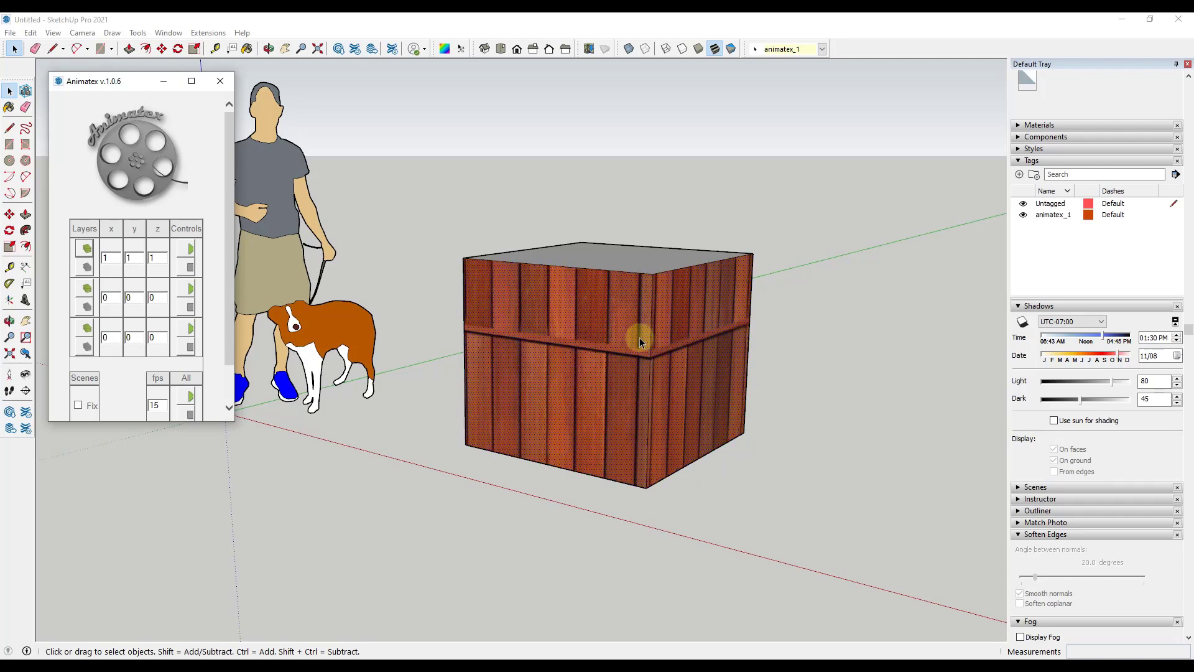
# Stop the wood animation and reset row 1's y and z speeds to 0
pyautogui.click(188, 266)
pyautogui.doubleClick(134, 258)
pyautogui.write('0')
pyautogui.doubleClick(151, 257)
pyautogui.write('0')
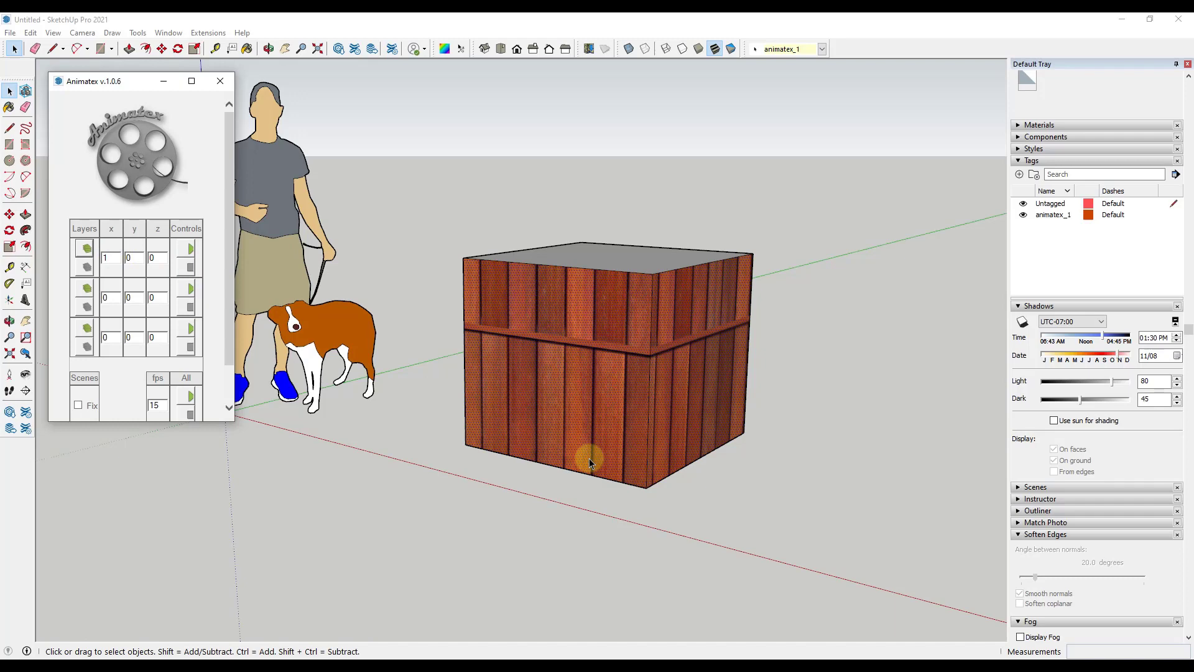
# Put the blue river face on a new animatex_2 tag and start its animation
pyautogui.scroll(-10, 525, 392)
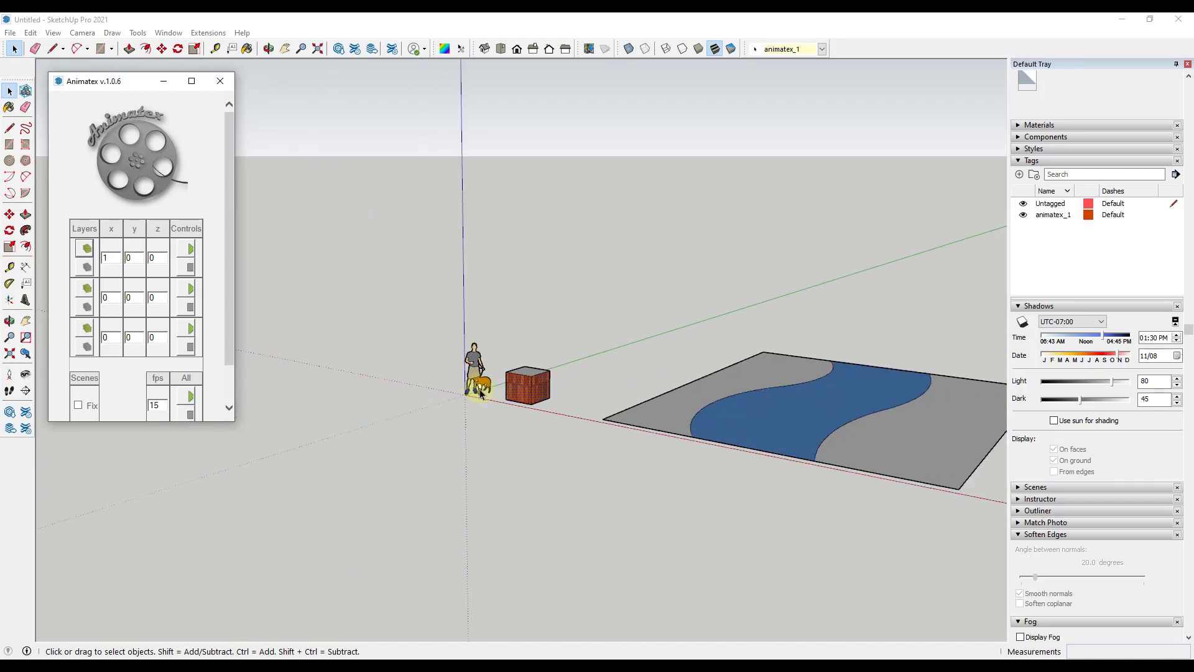
pyautogui.scroll(5, 827, 421)
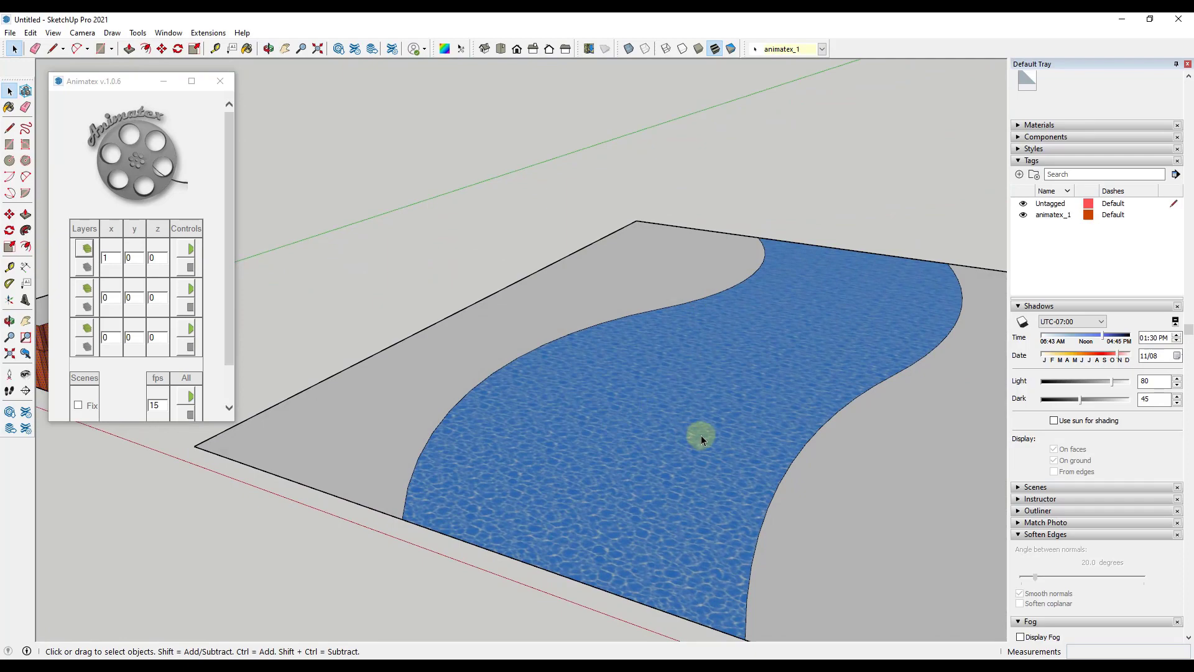
pyautogui.click(704, 424)
pyautogui.scroll(2, 734, 419)
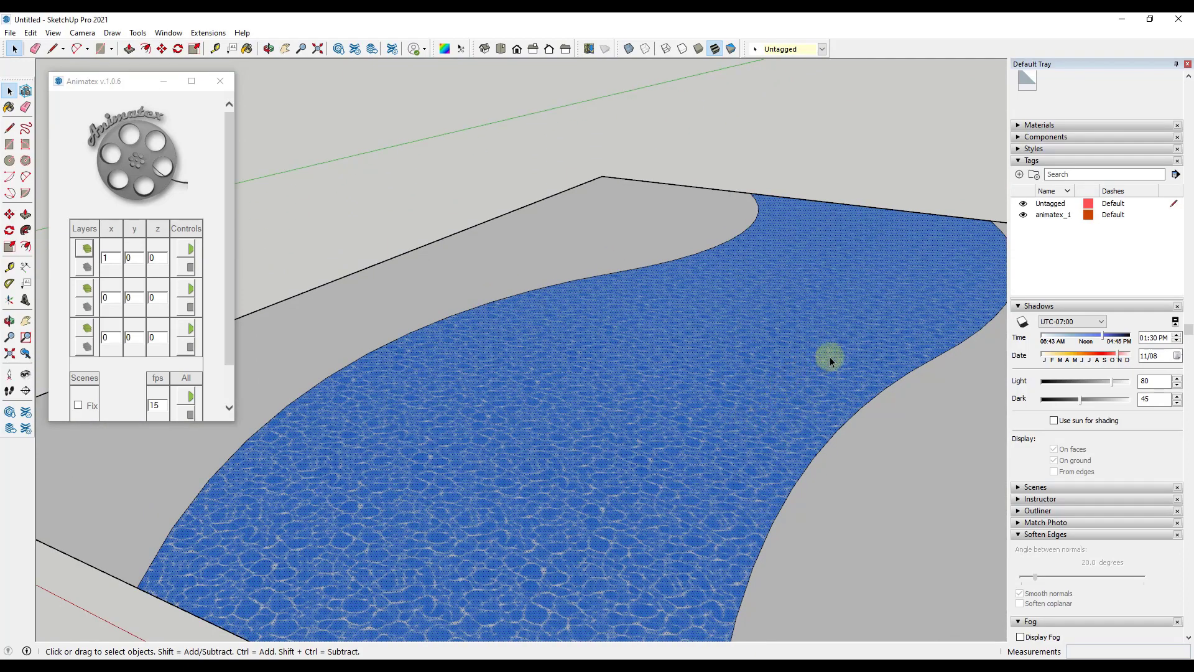
pyautogui.click(1018, 307)
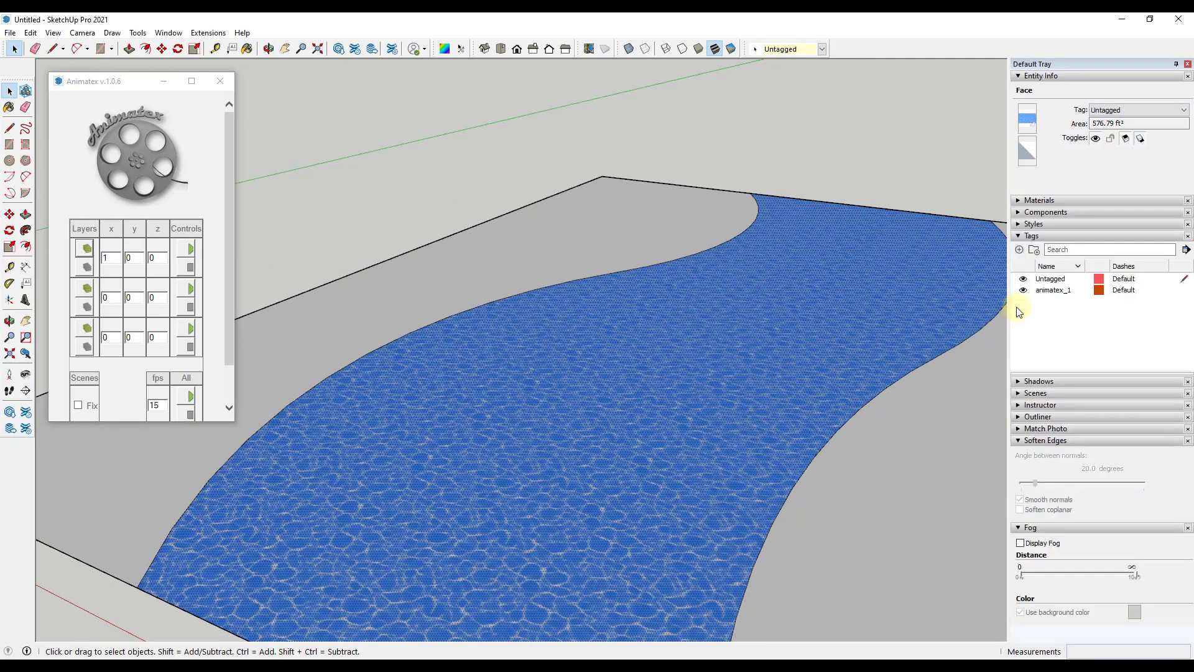
pyautogui.click(90, 293)
pyautogui.click(88, 293)
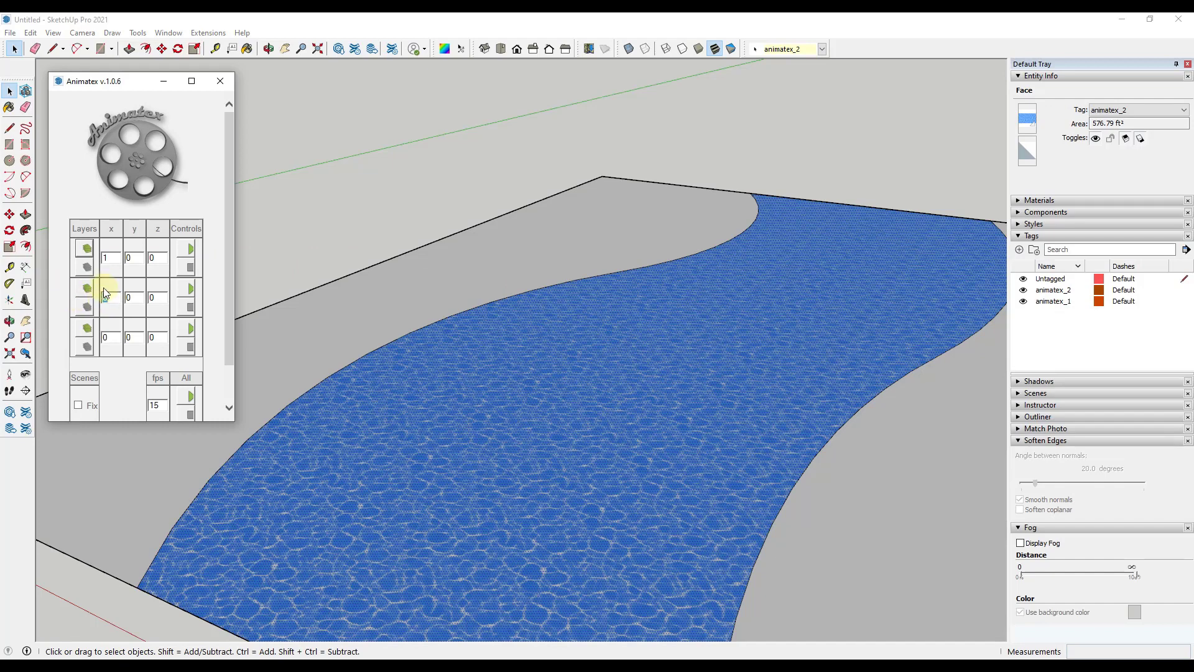
pyautogui.click(190, 288)
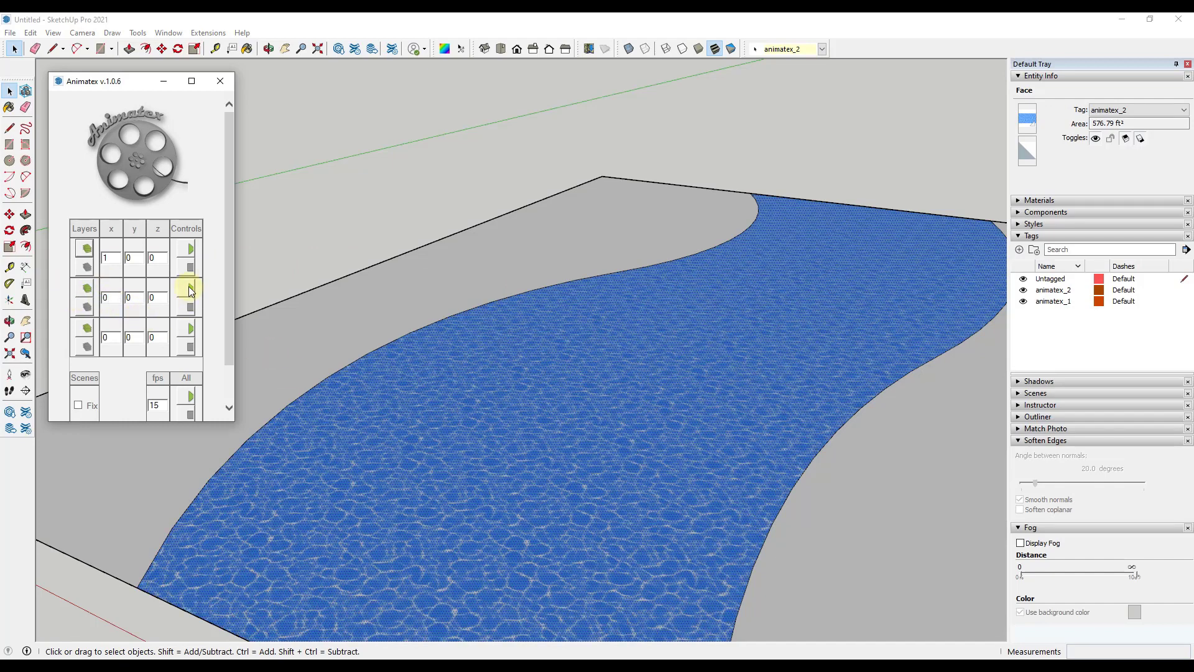
# Set the river layer's speeds to x 1 and y 2 so the water flows
pyautogui.doubleClick(111, 298)
pyautogui.write('1')
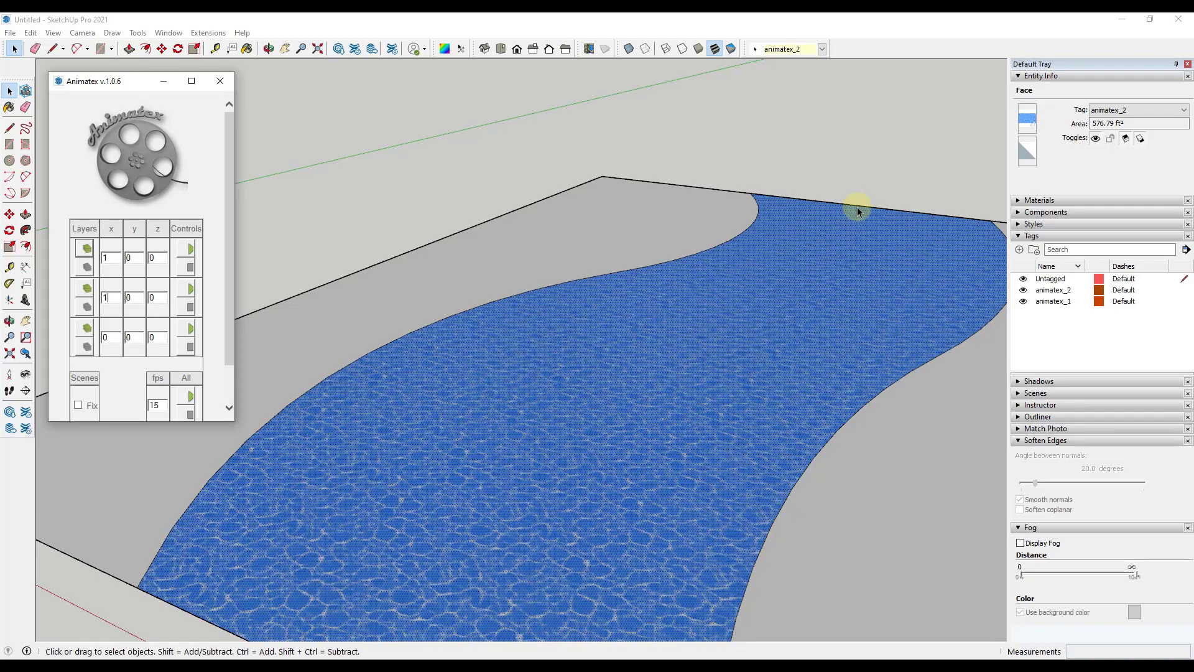
pyautogui.click(94, 308)
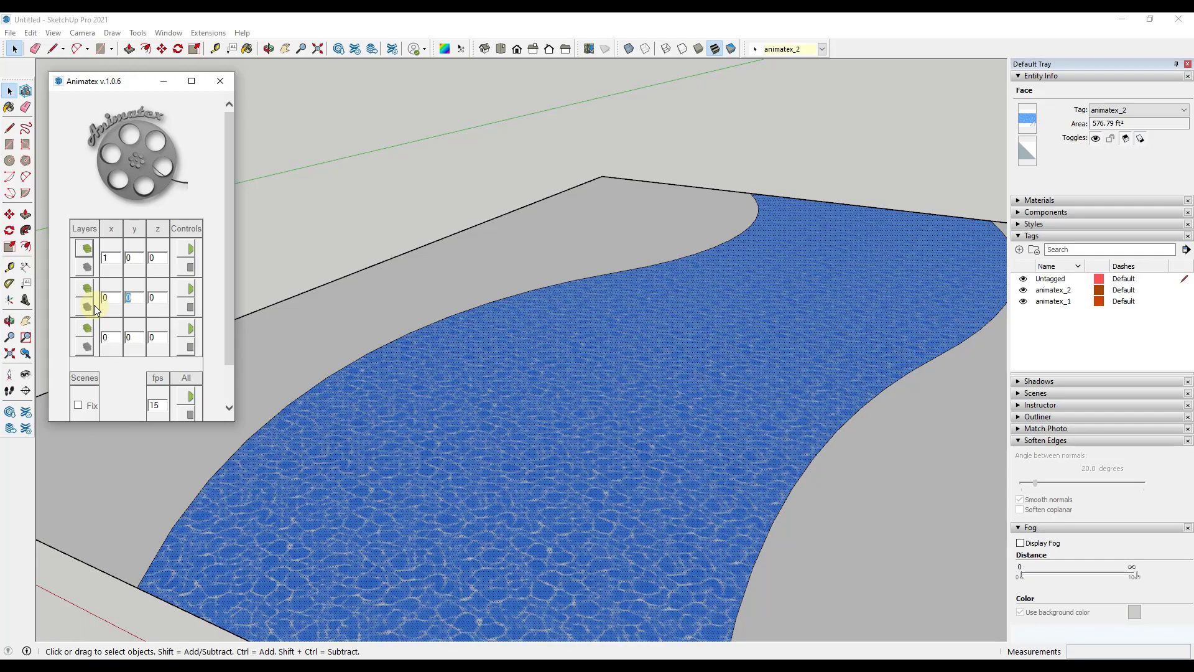
pyautogui.write('1')
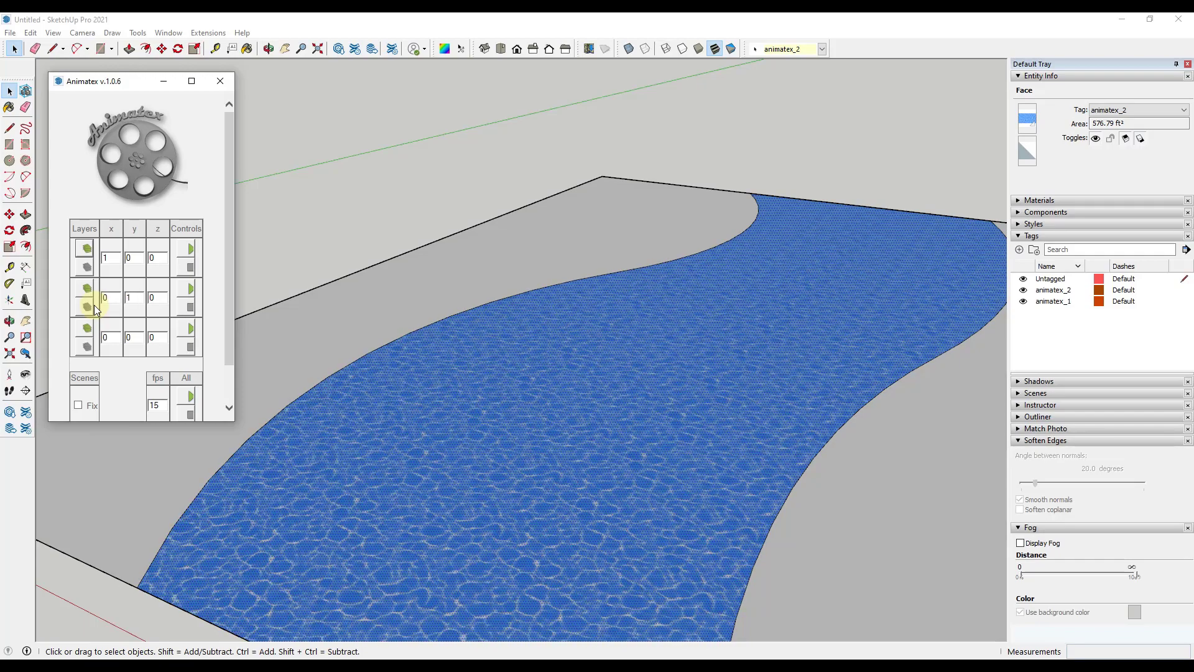
pyautogui.press('BackSpace')
pyautogui.write('2')
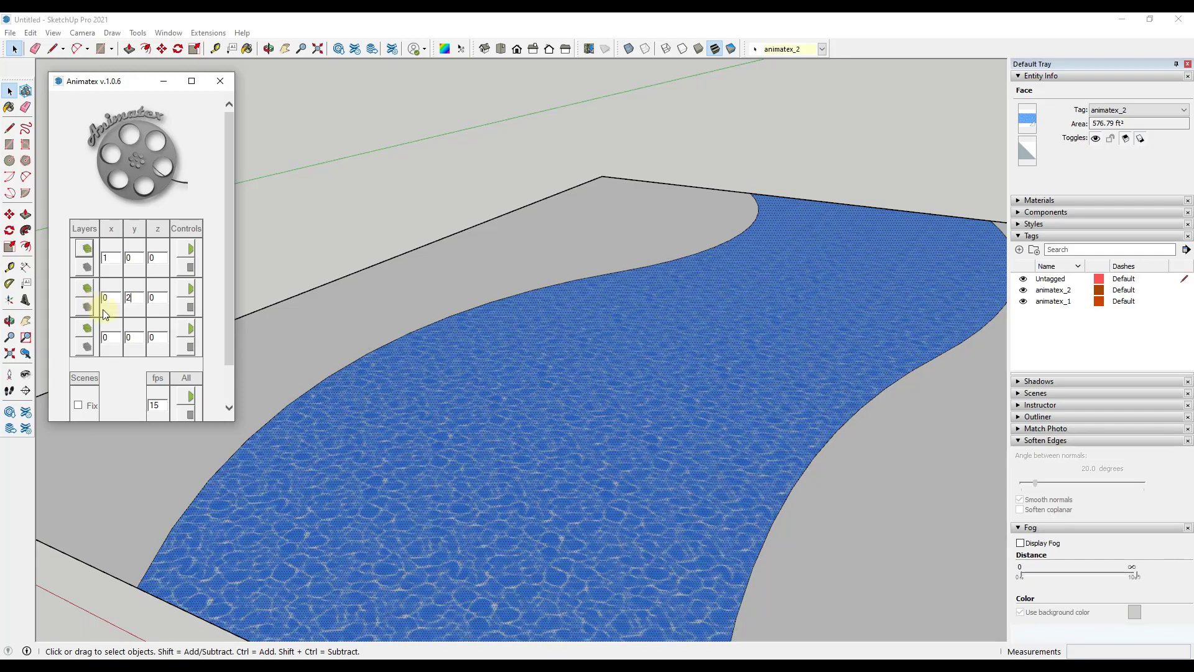
pyautogui.moveTo(726, 346); pyautogui.dragTo(521, 401, button='middle')
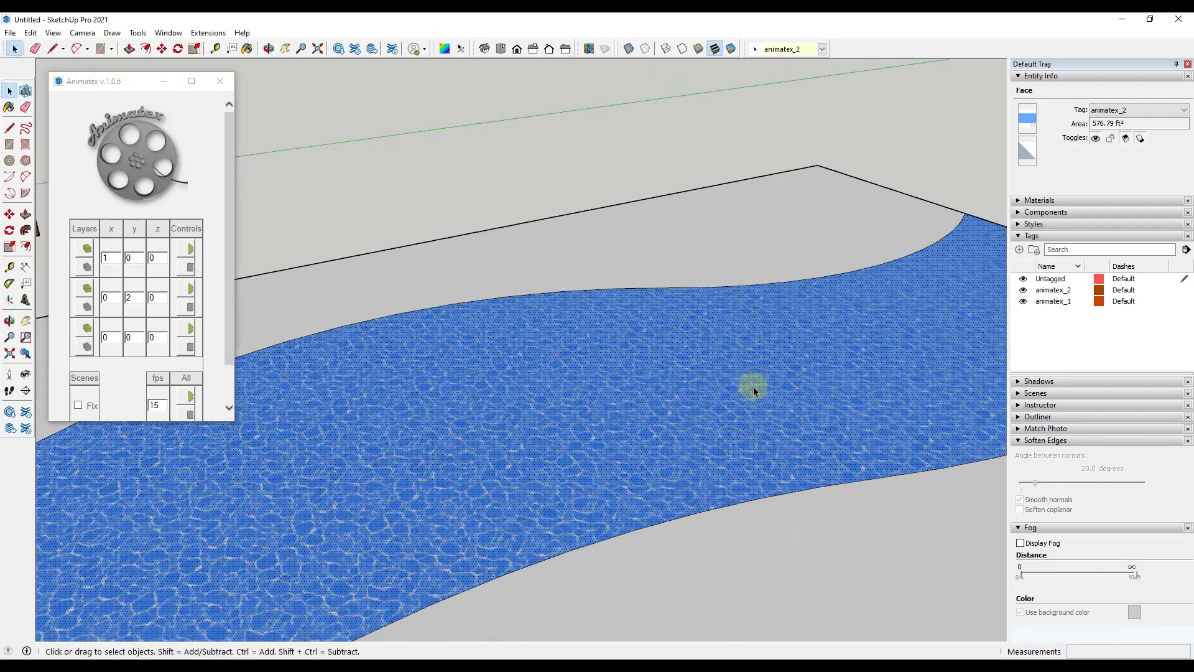
pyautogui.moveTo(523, 428); pyautogui.dragTo(480, 480, button='middle')
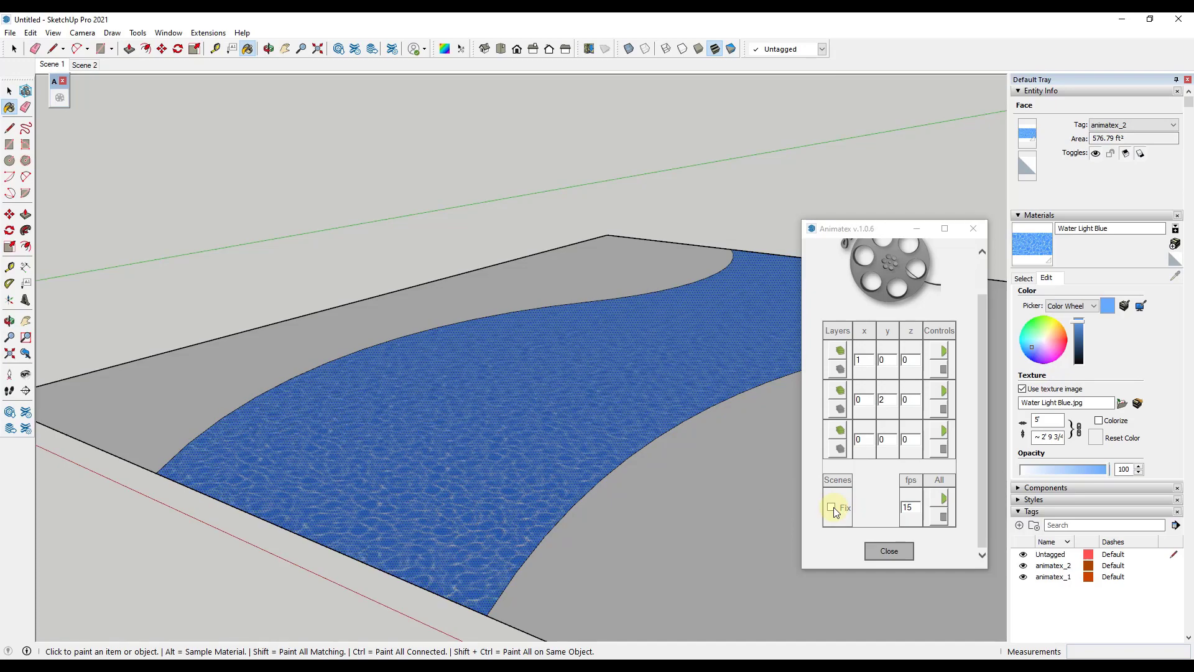
# Switch between Scene 2 and Scene 1 to check the water animation
pyautogui.click(90, 66)
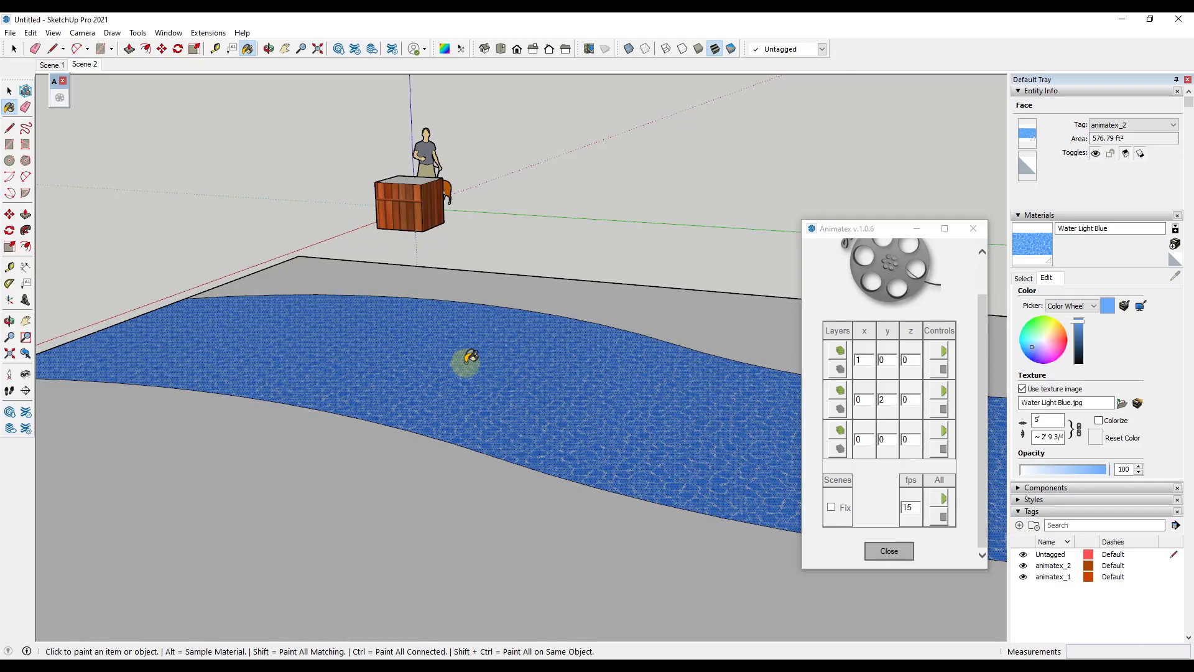
pyautogui.click(52, 64)
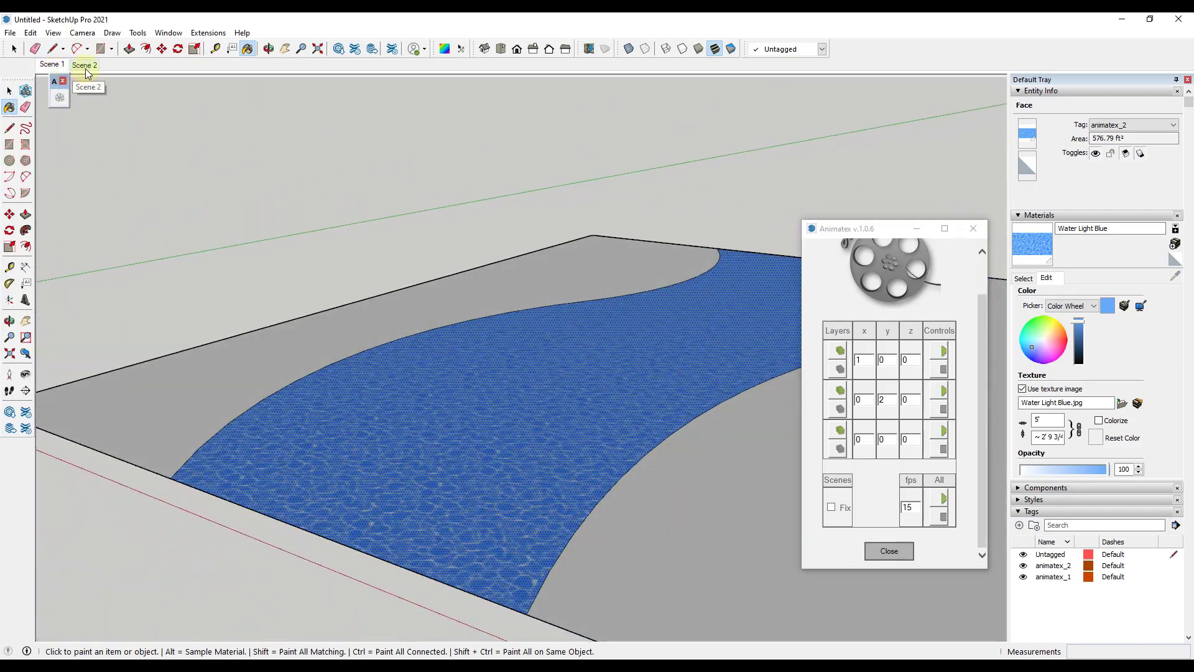
pyautogui.click(85, 66)
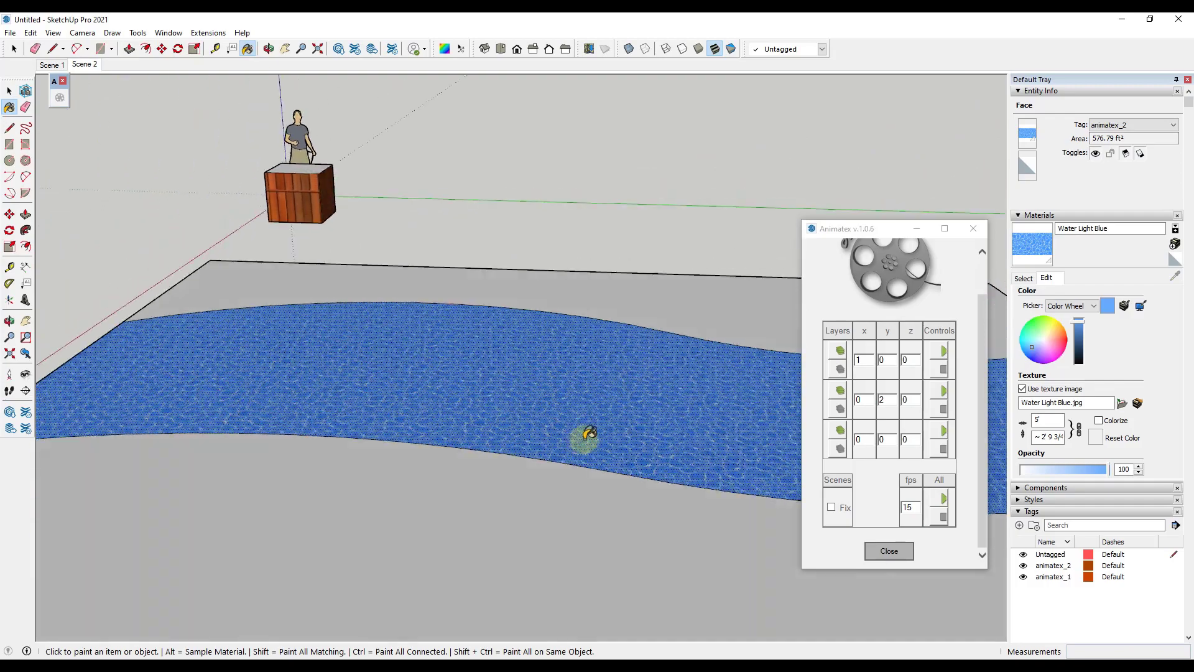
pyautogui.click(52, 65)
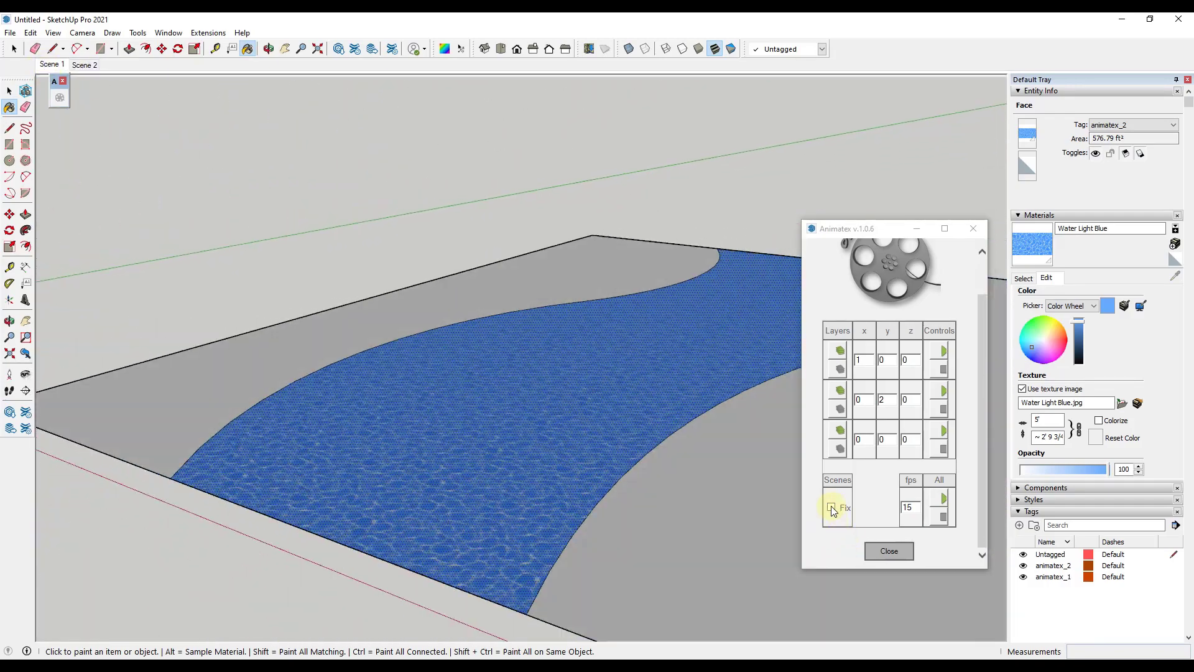
# Enable Animatex's Fix option and switch between Scene 2 and Scene 1 again
pyautogui.click(832, 508)
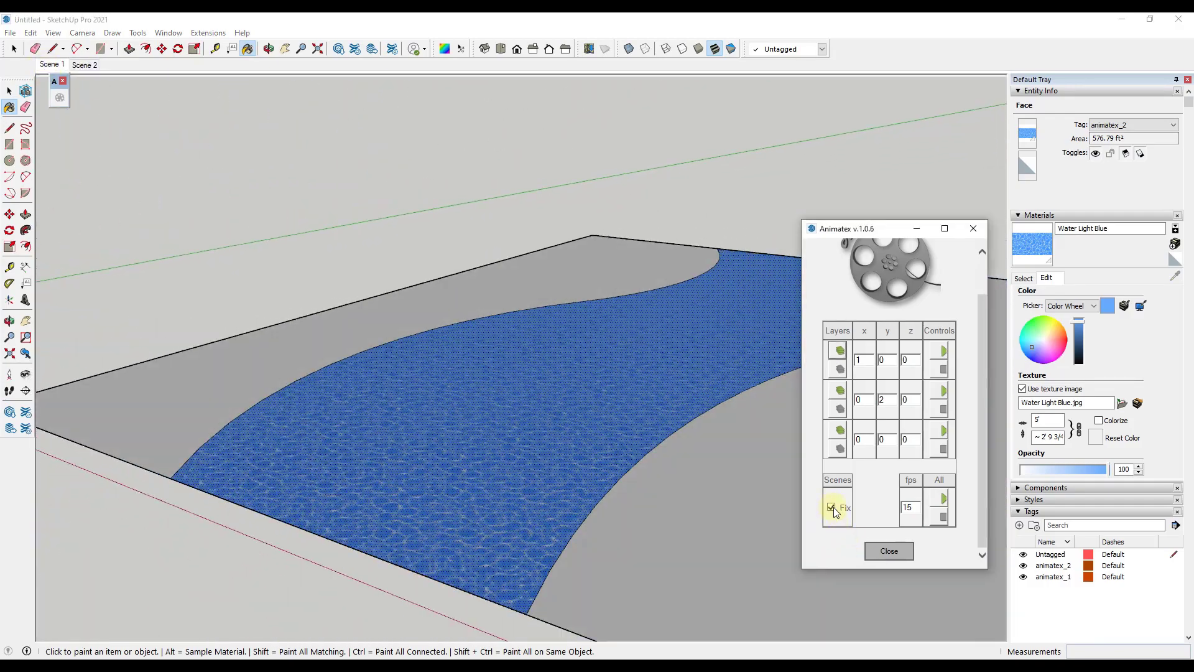
pyautogui.click(94, 68)
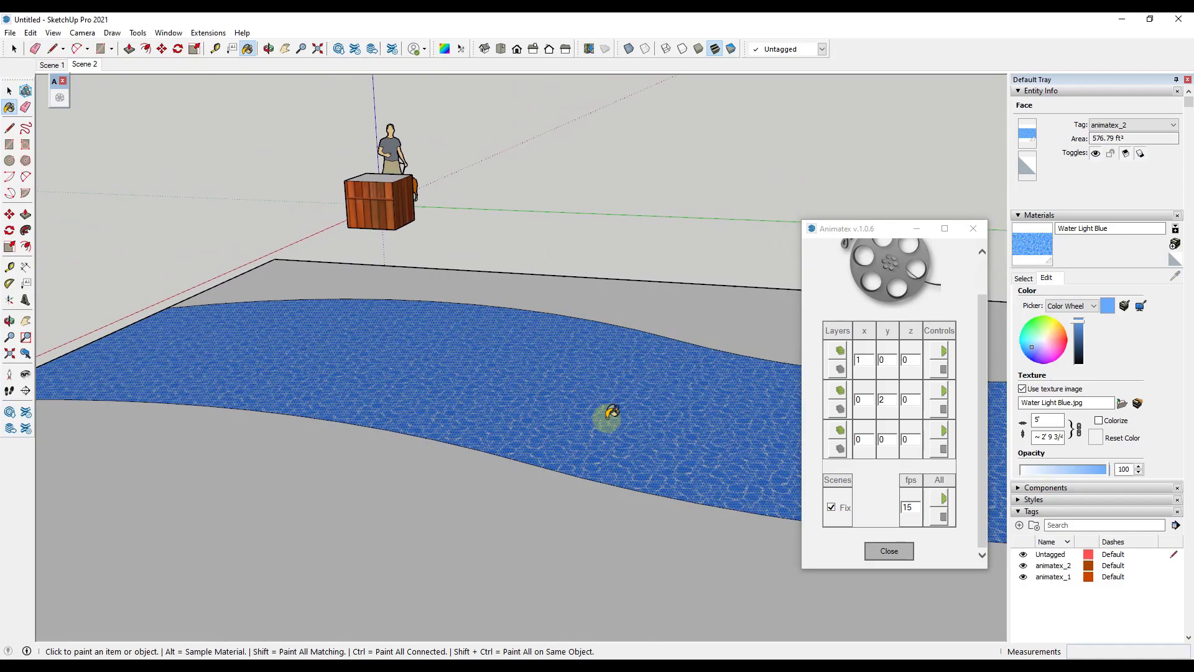
pyautogui.click(52, 65)
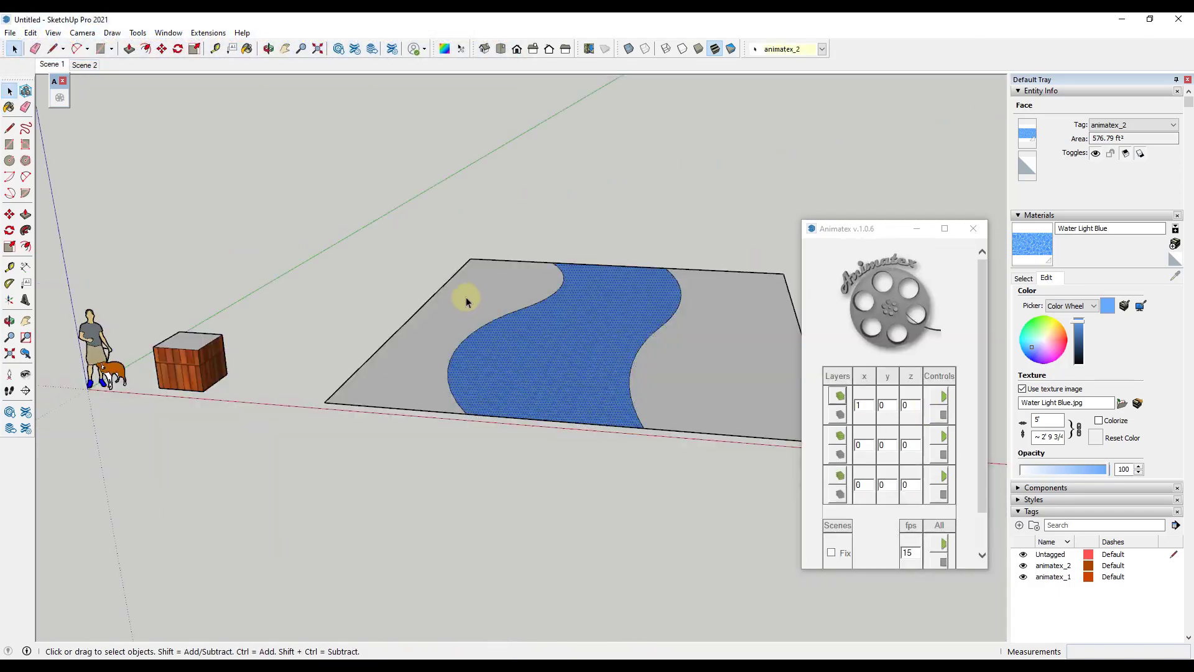
# Move the rain-textured plane onto the middle of the river face
pyautogui.scroll(-6, 435, 286)
pyautogui.scroll(-2, 457, 263)
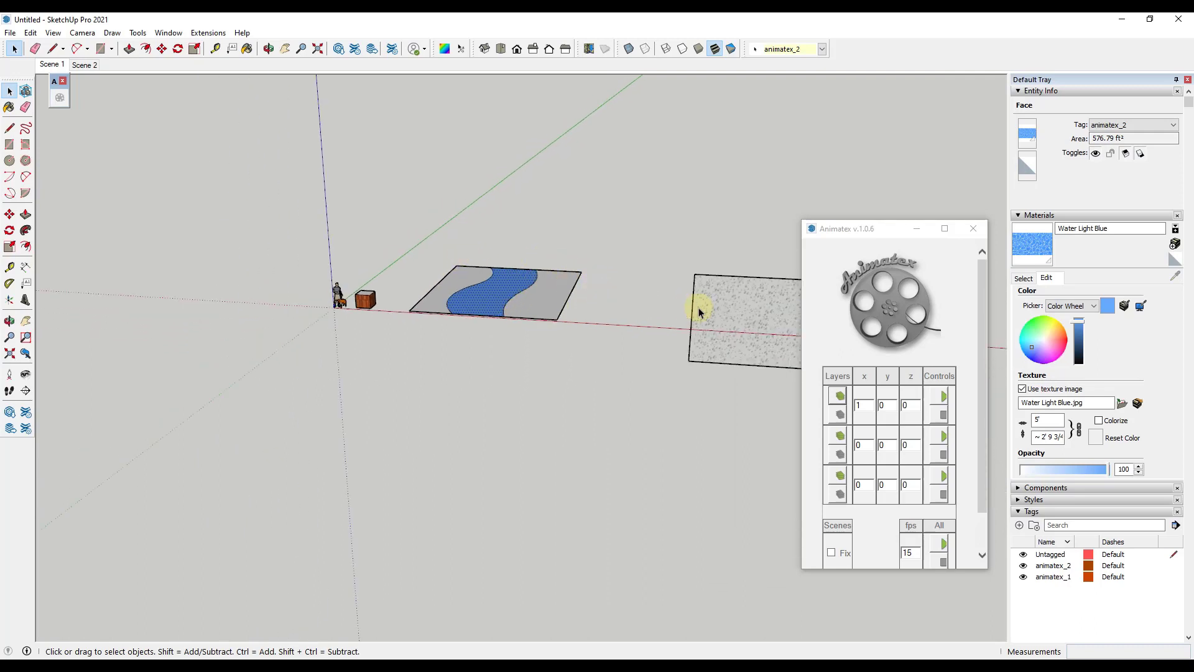
pyautogui.click(744, 307)
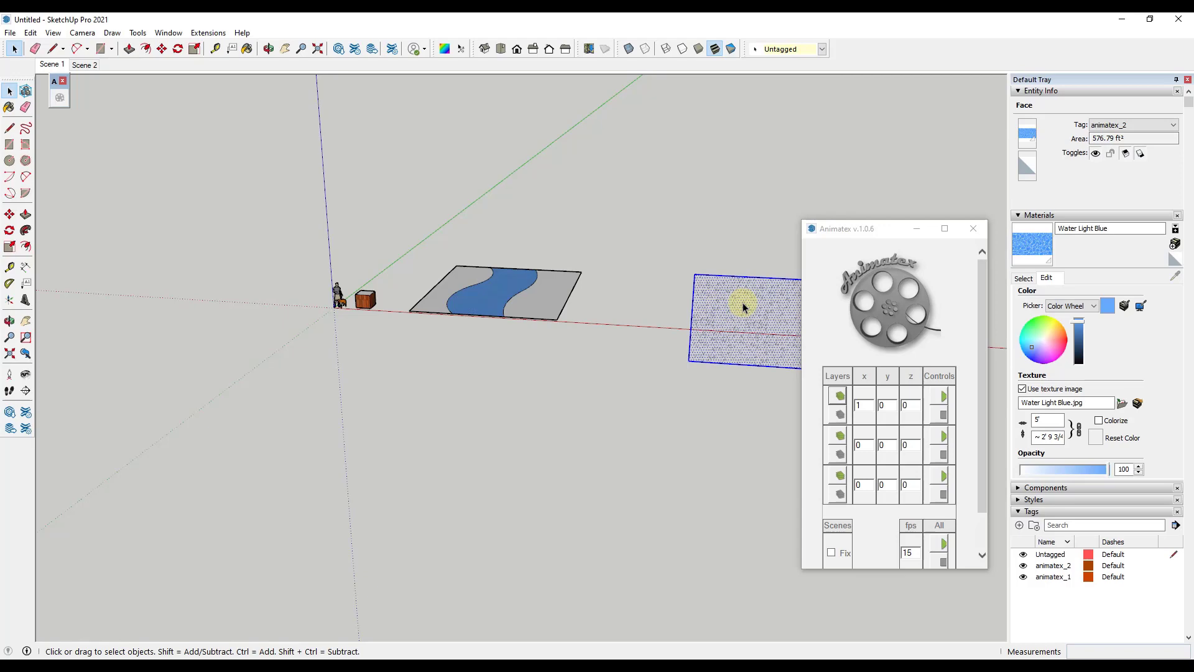
pyautogui.press('m')
pyautogui.click(754, 311)
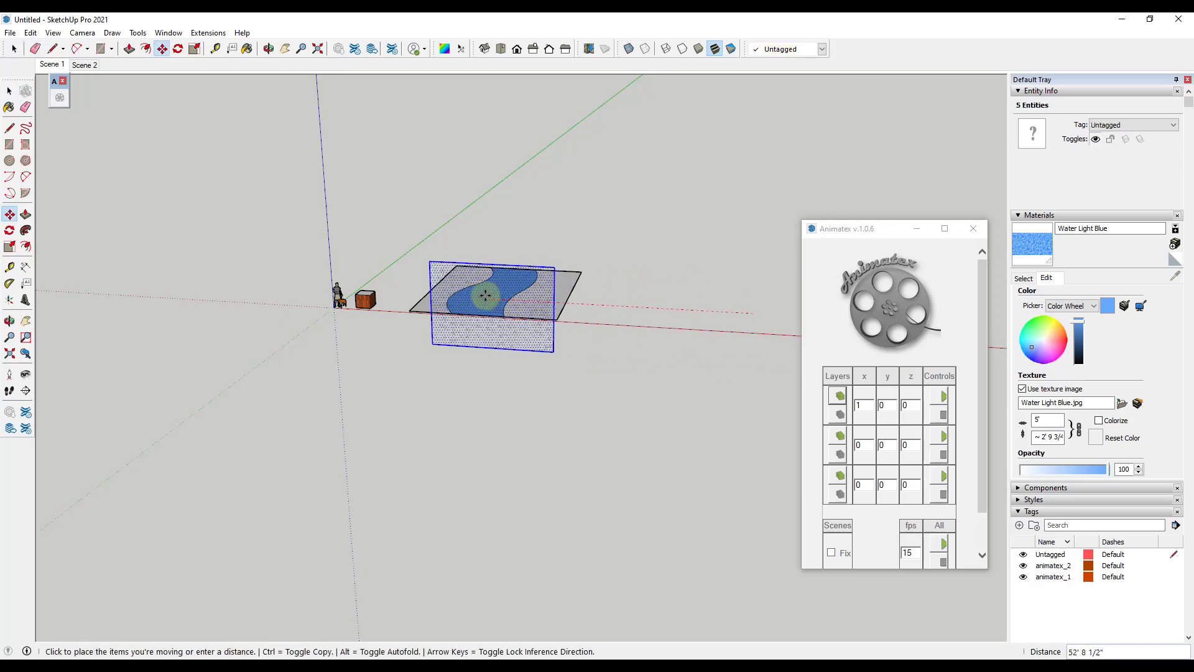
pyautogui.click(456, 306)
pyautogui.scroll(6, 456, 306)
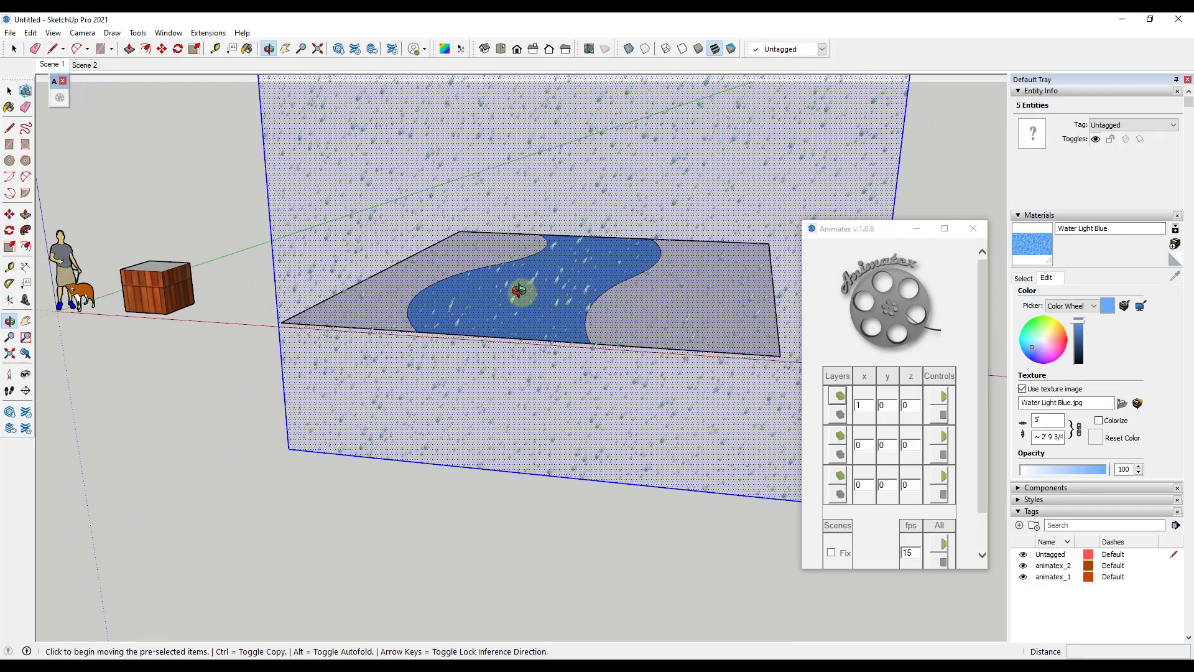
pyautogui.scroll(-5, 550, 285)
pyautogui.press('space')
# Deselect the rain plane and orbit and zoom to check its placement
pyautogui.click(705, 214)
pyautogui.scroll(5, 607, 245)
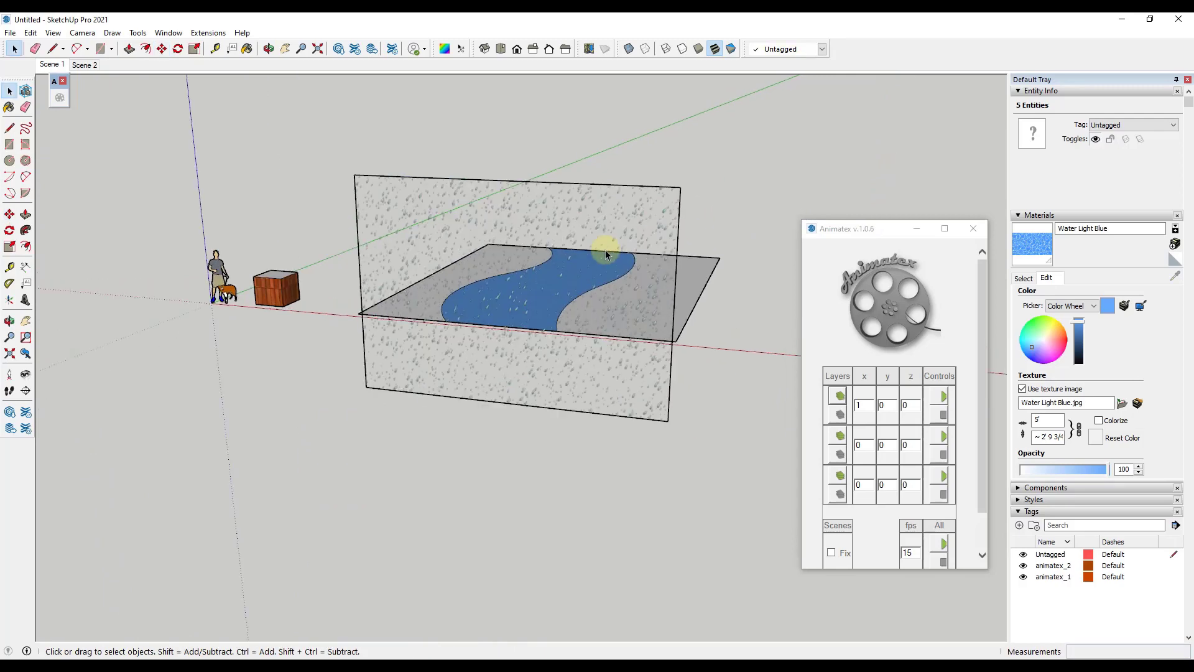
pyautogui.moveTo(491, 300)
pyautogui.mouseDown(button='middle')
pyautogui.moveTo(512, 272)
pyautogui.moveTo(535, 267)
pyautogui.mouseUp(button='middle')
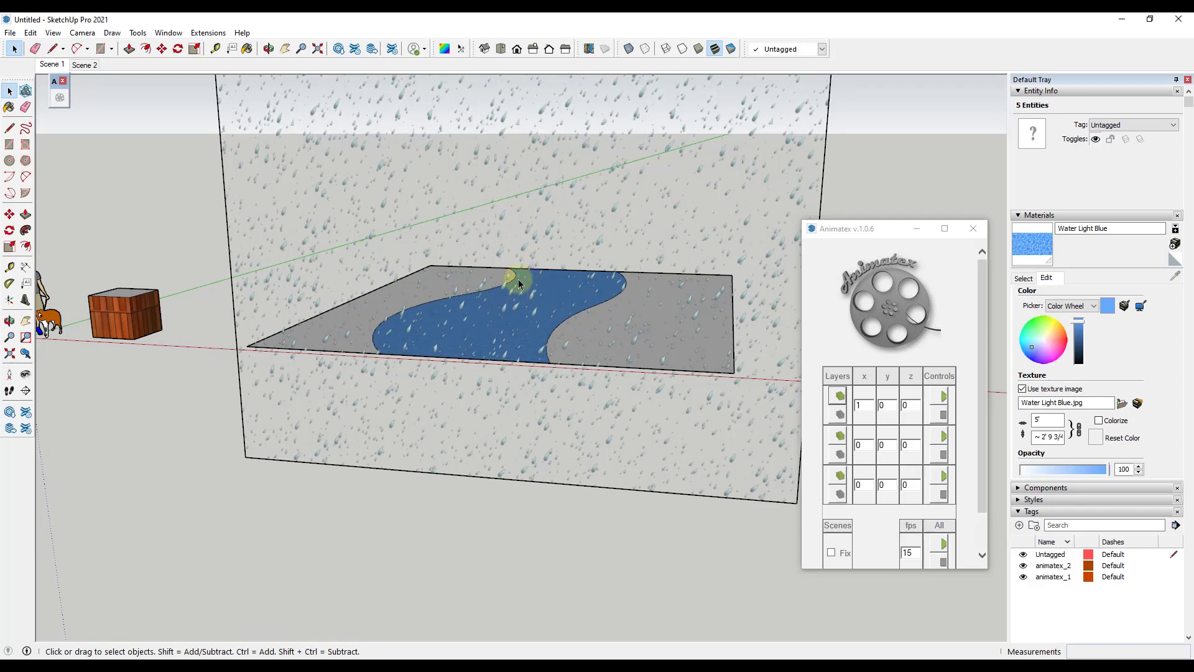
pyautogui.scroll(3, 533, 262)
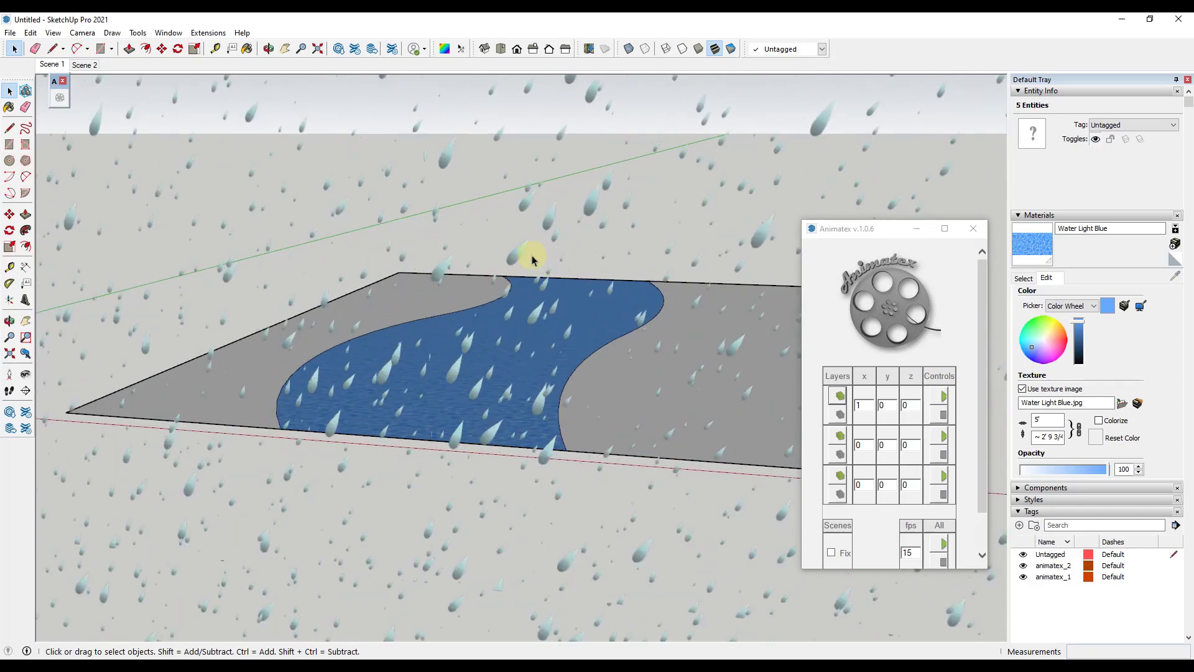
pyautogui.scroll(-3, 507, 293)
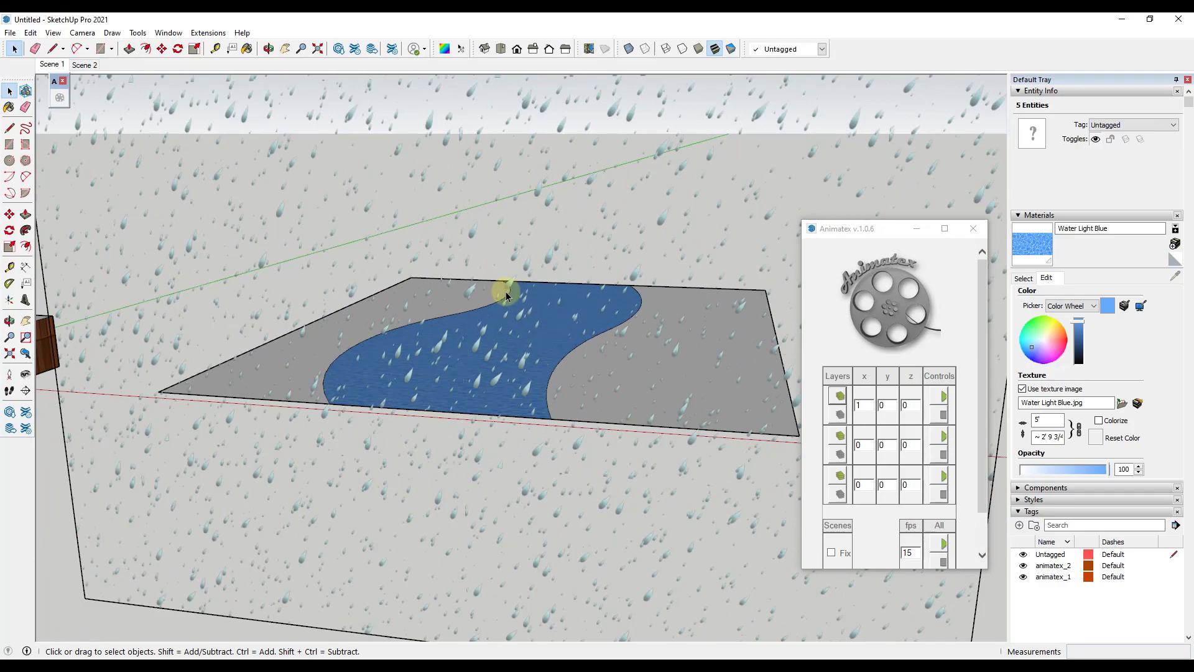
pyautogui.scroll(-2, 628, 305)
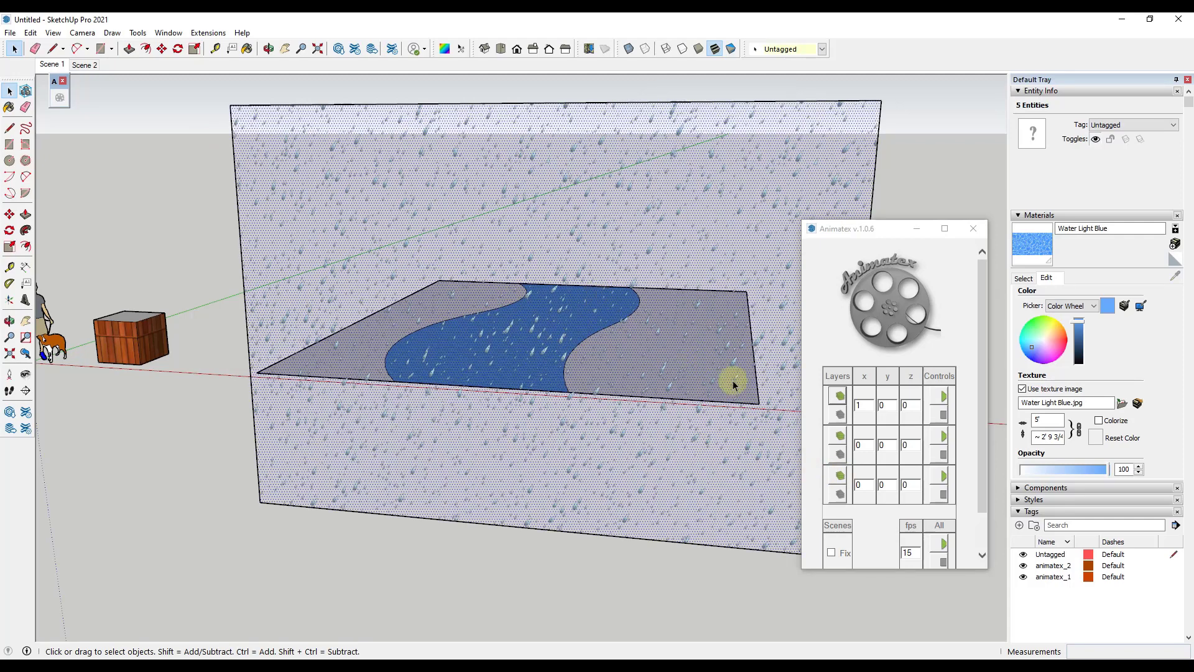
# Add Animatex layer 3 for the rain plane and scale the rain-1162425_1920 texture to 5'
pyautogui.click(840, 482)
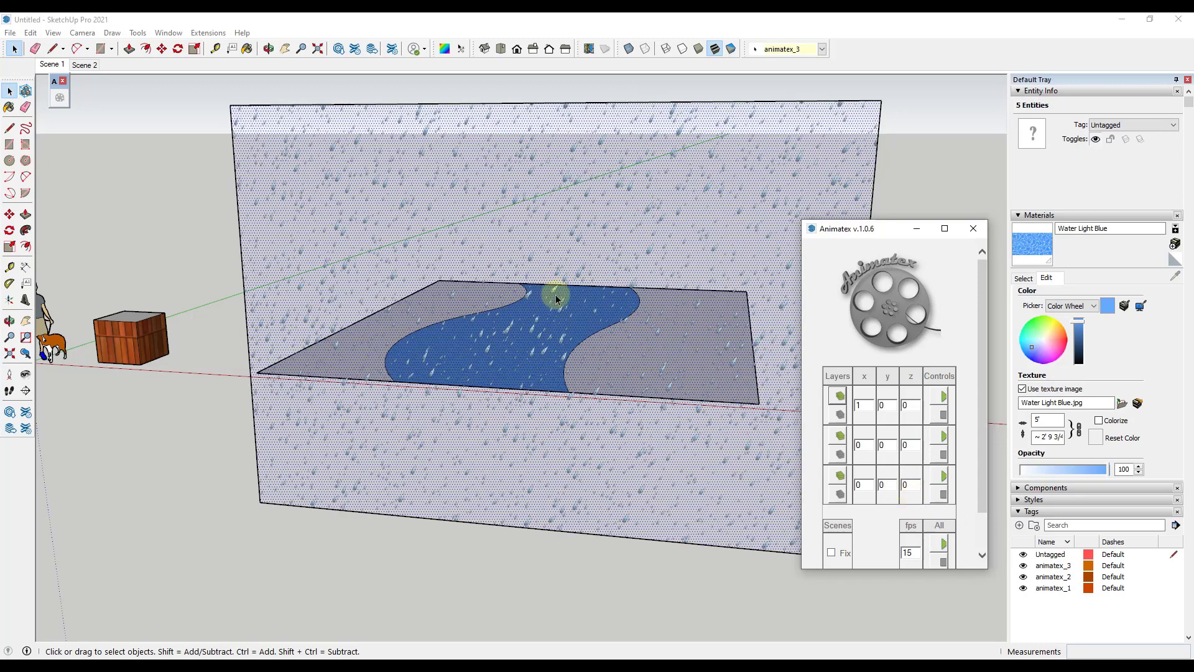
pyautogui.moveTo(556, 299); pyautogui.dragTo(662, 336, button='middle')
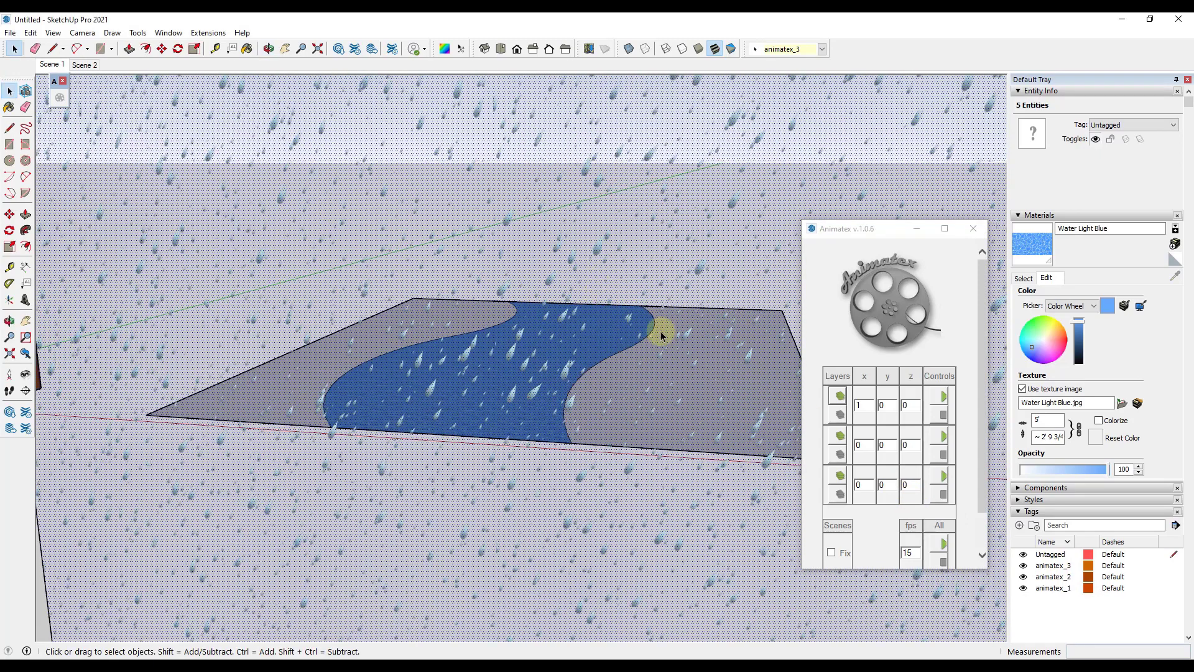
pyautogui.click(1038, 280)
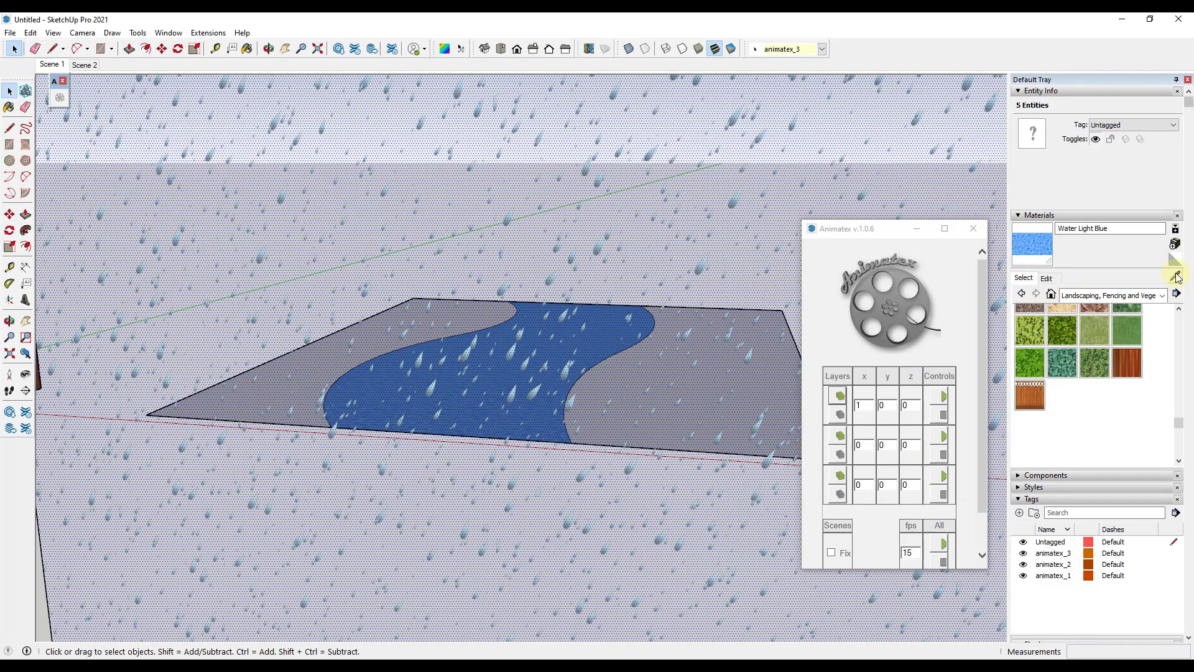
pyautogui.click(1175, 277)
pyautogui.click(678, 205)
pyautogui.click(1048, 278)
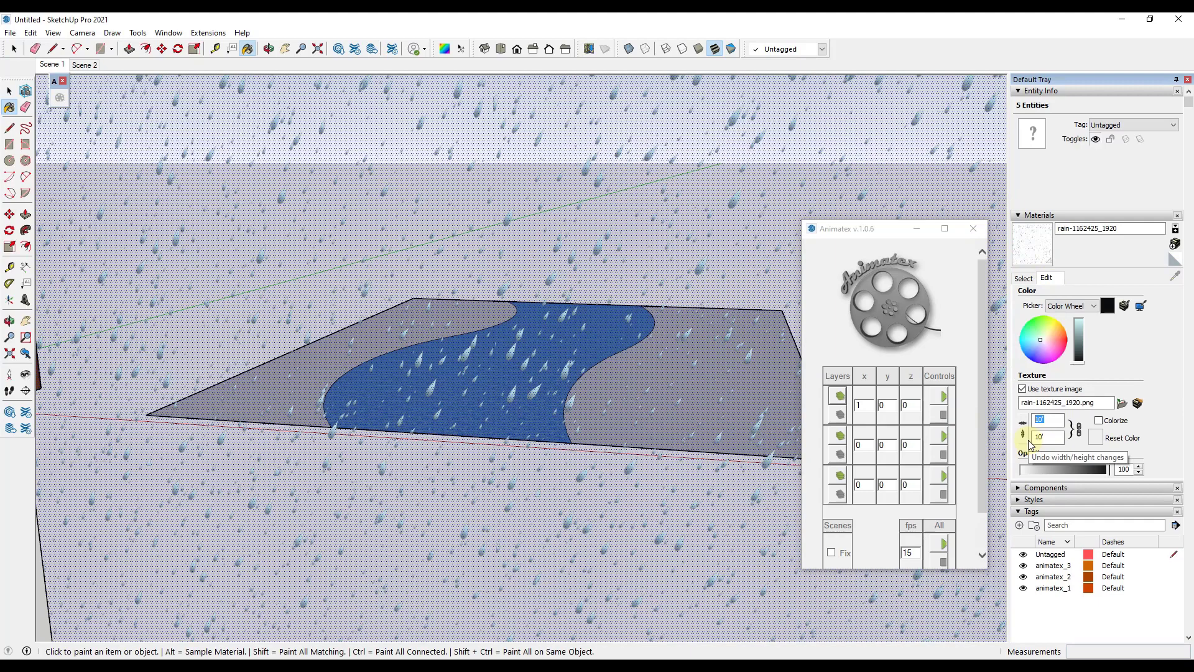
pyautogui.write('5')
pyautogui.press('Return')
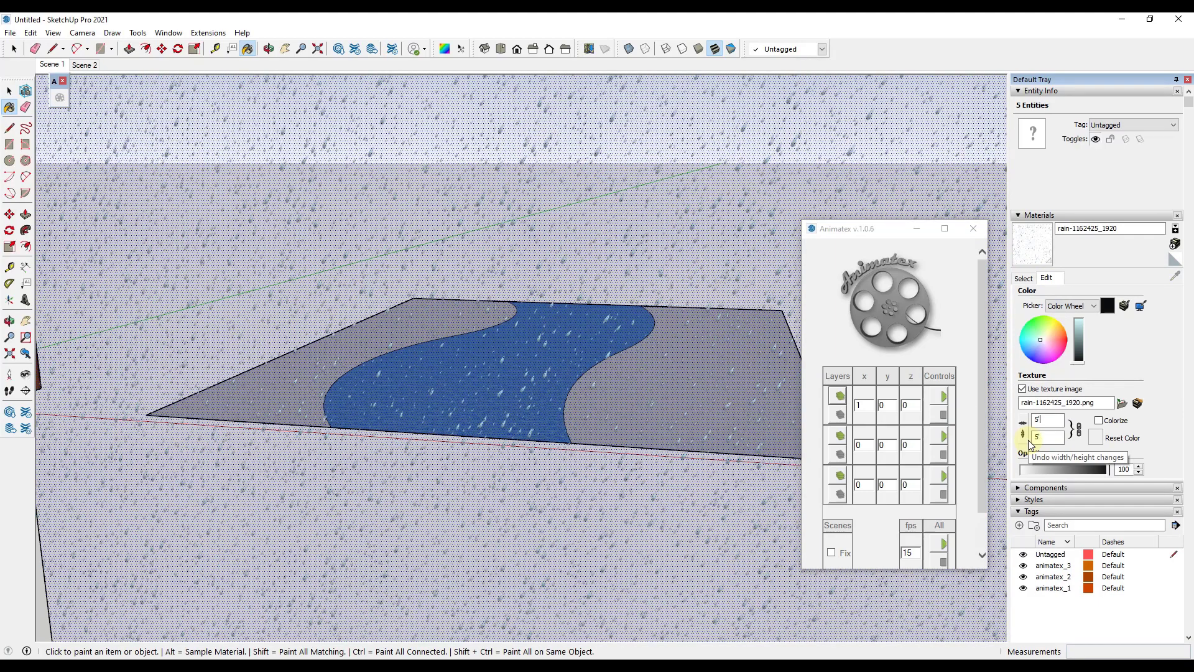
pyautogui.click(906, 485)
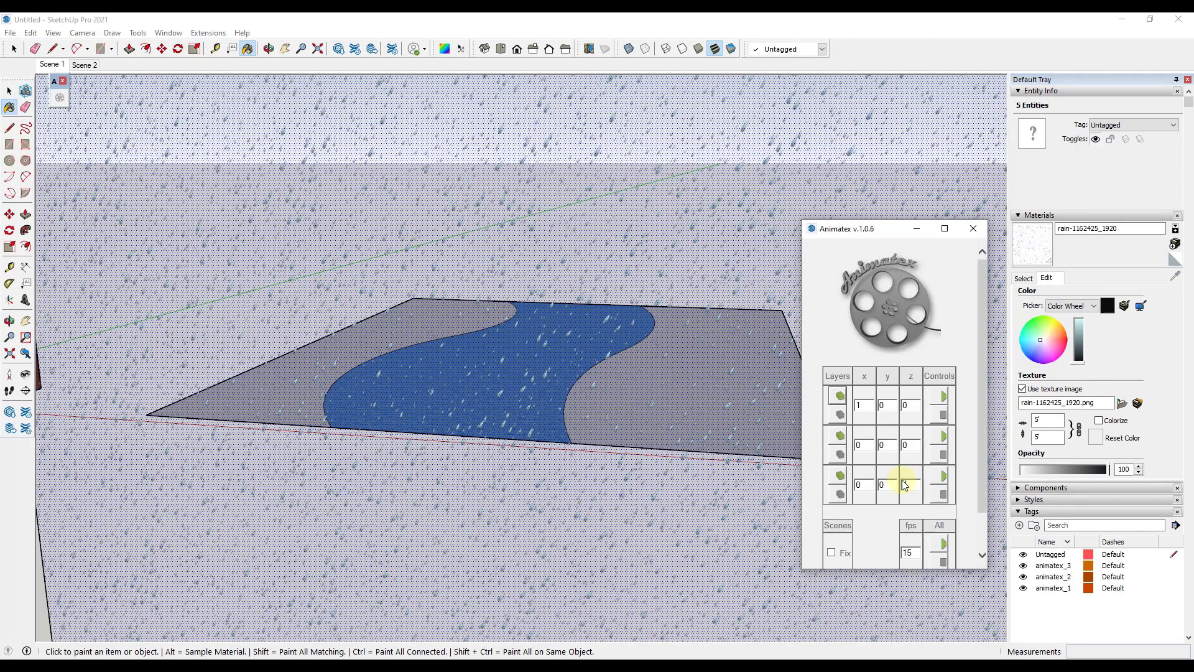
# Start layer 3's animation with z speed -1 so the raindrops fall
pyautogui.click(940, 477)
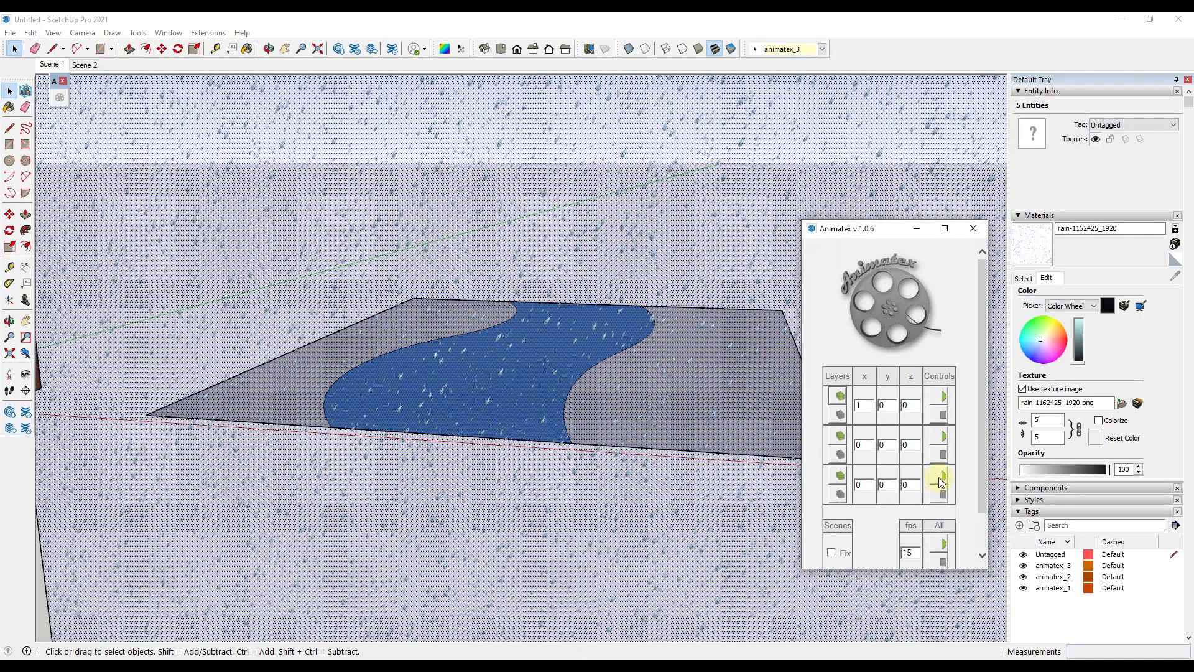
pyautogui.write('-1')
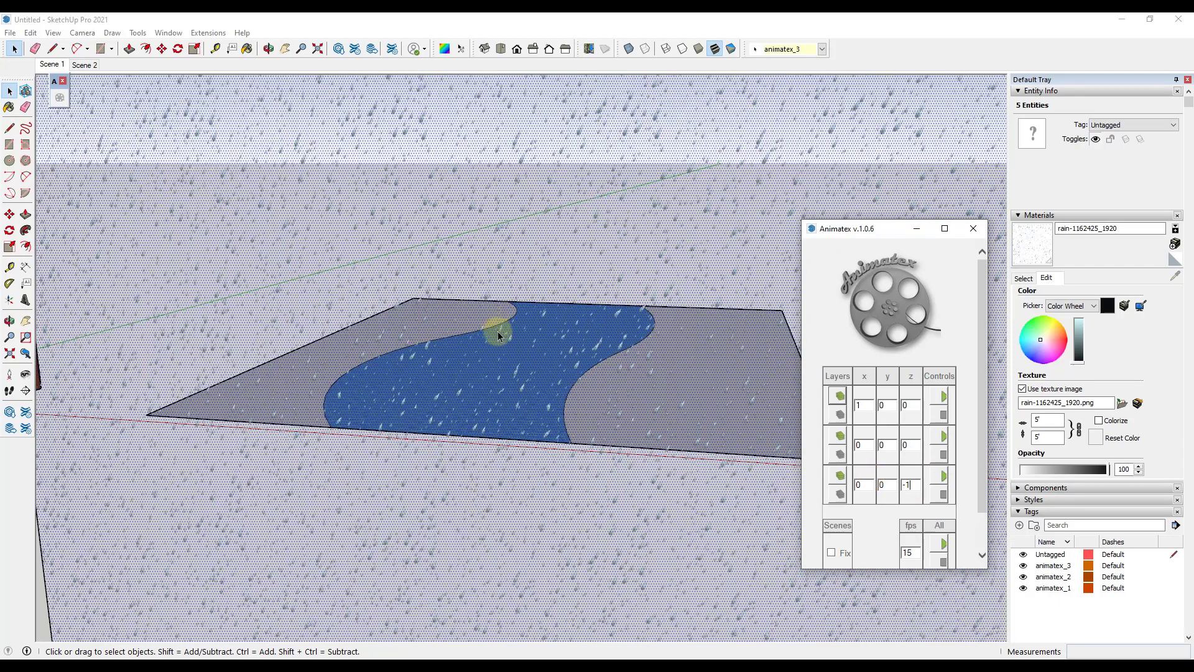
pyautogui.scroll(2, 476, 312)
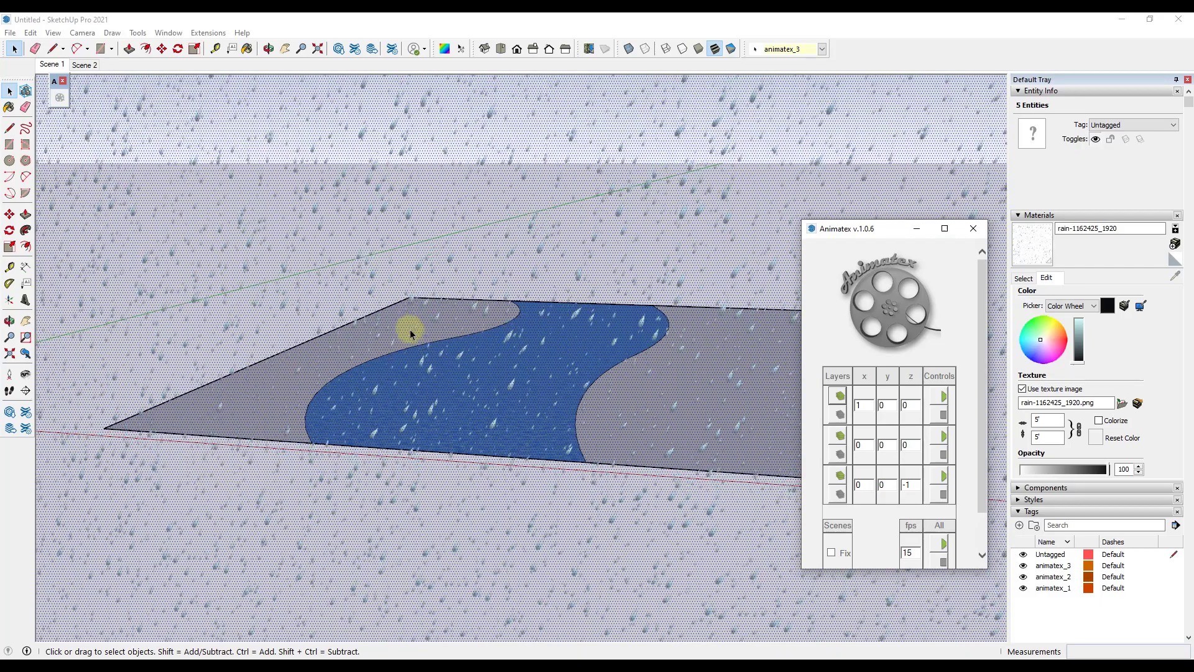
pyautogui.moveTo(413, 328); pyautogui.dragTo(622, 323, button='middle')
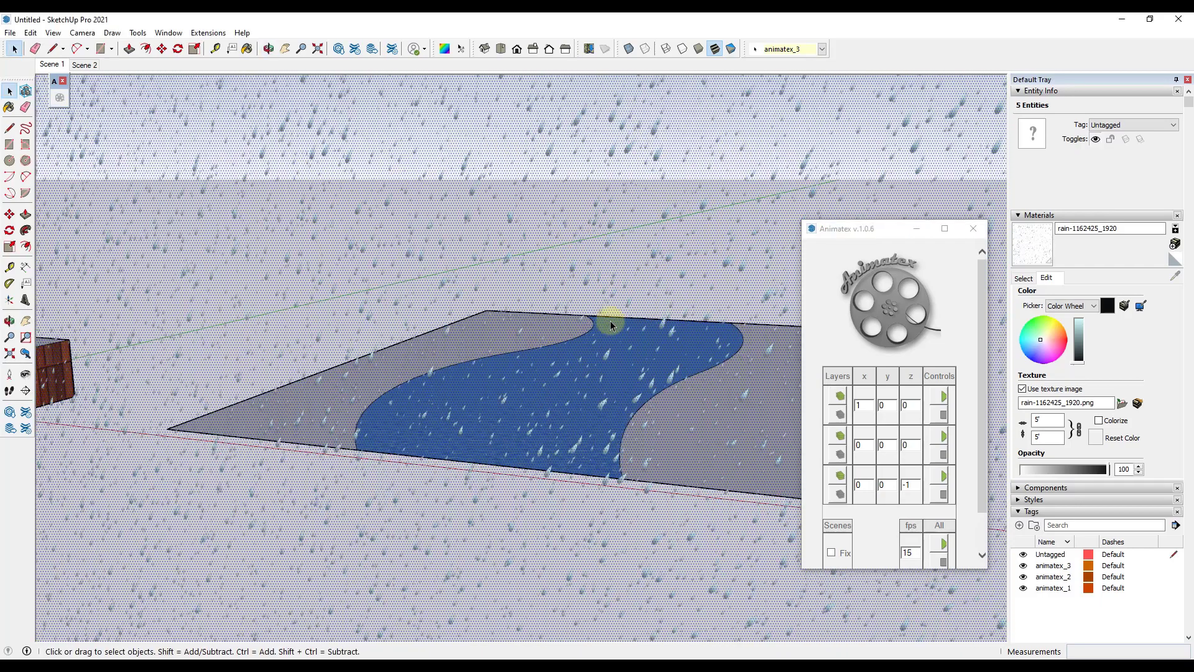